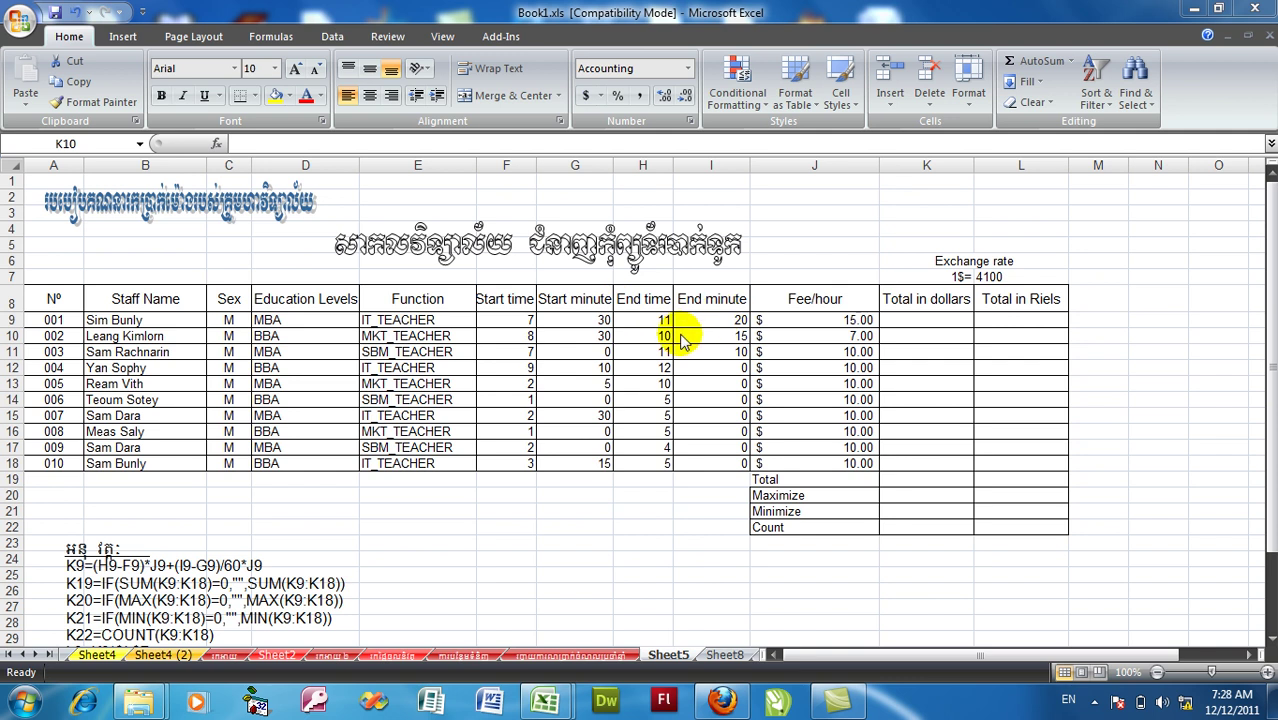
# Start K9's fee formula with the hours part, =(H9-F9)*J9
pyautogui.click(833, 319)
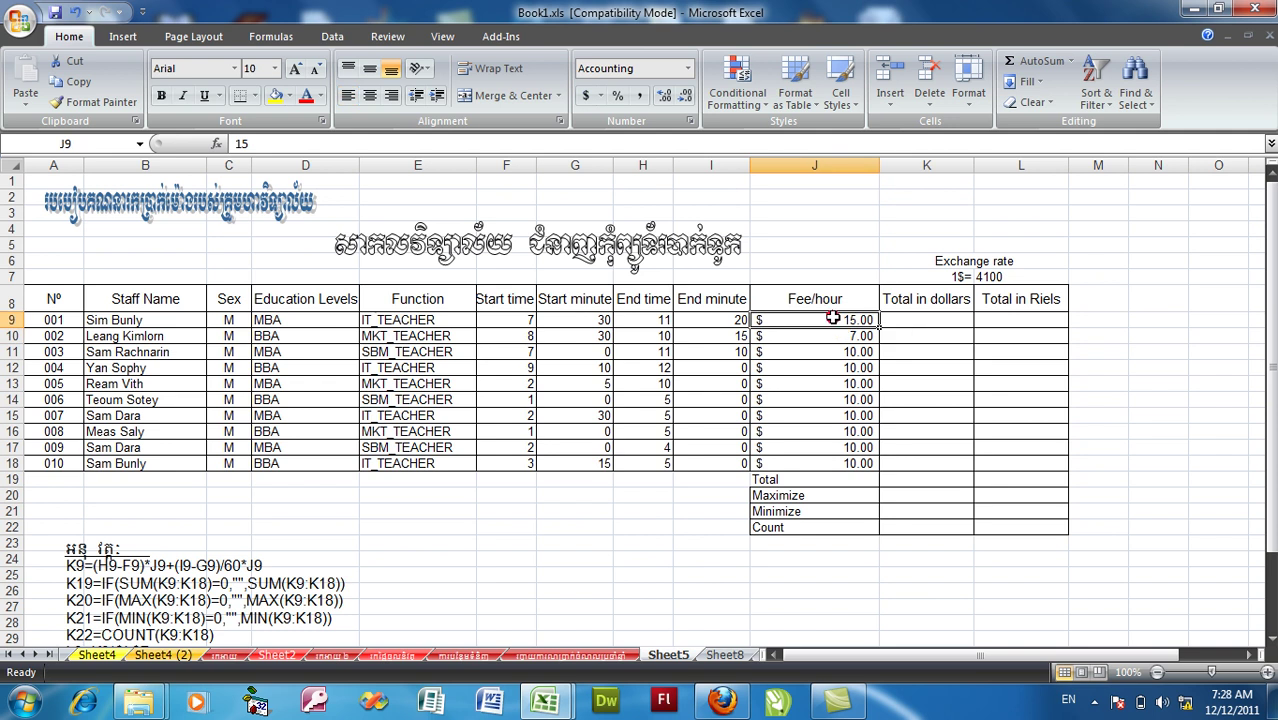
pyautogui.click(928, 318)
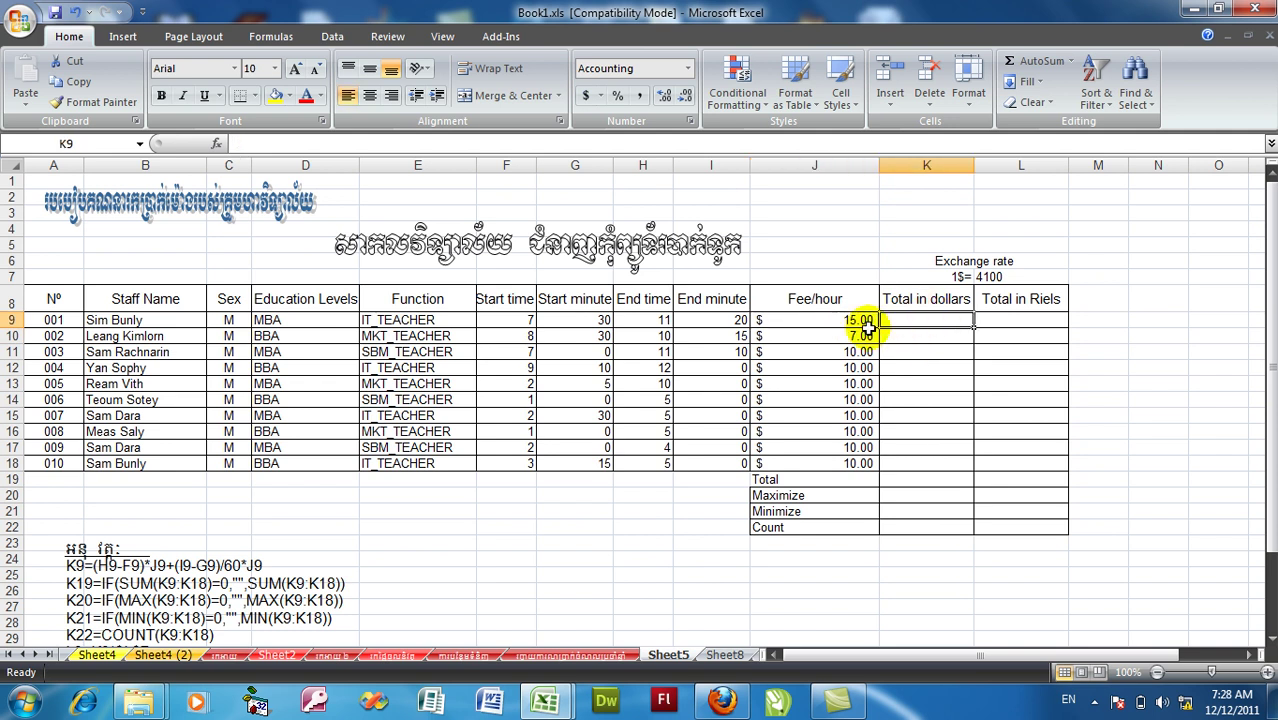
pyautogui.write('=')
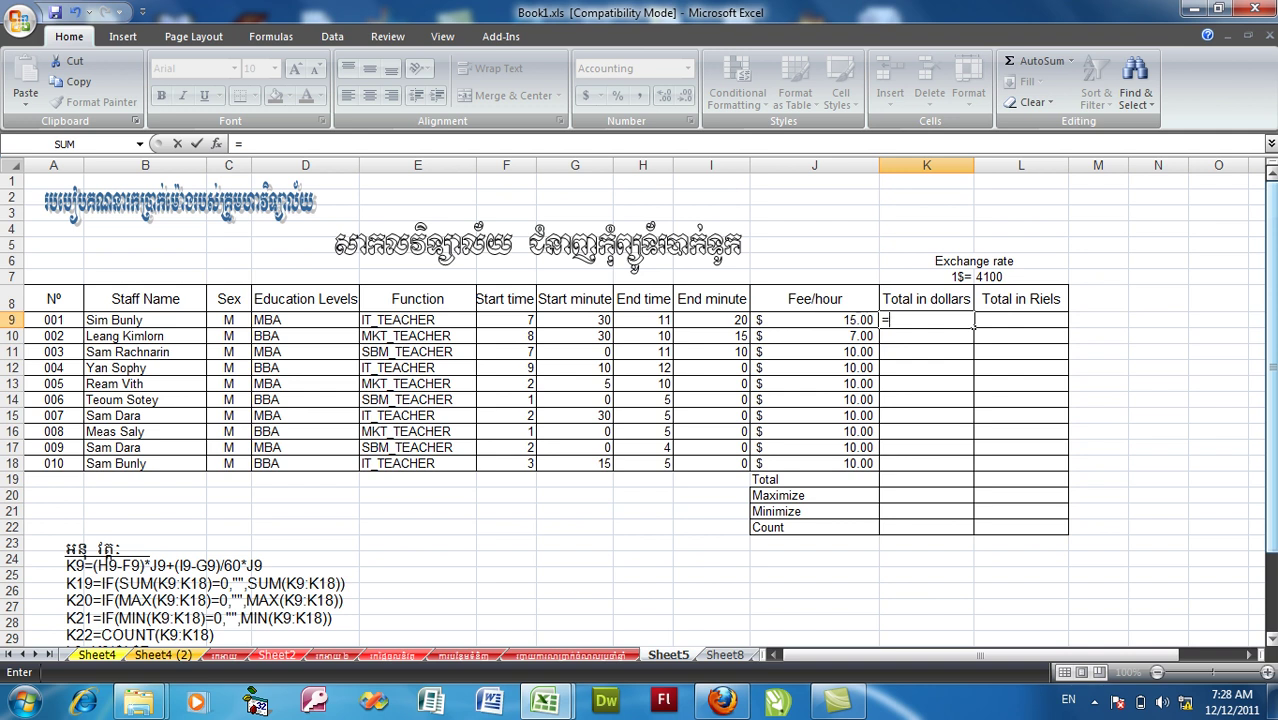
pyautogui.write('(')
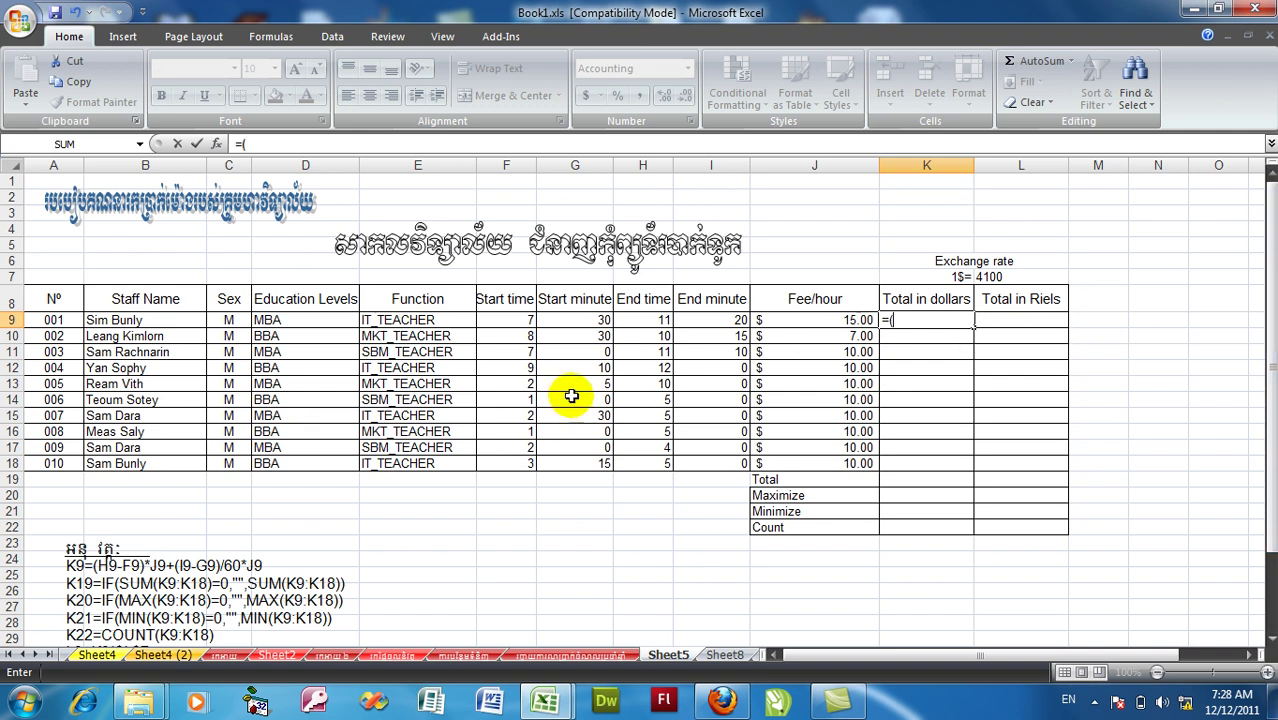
pyautogui.click(644, 318)
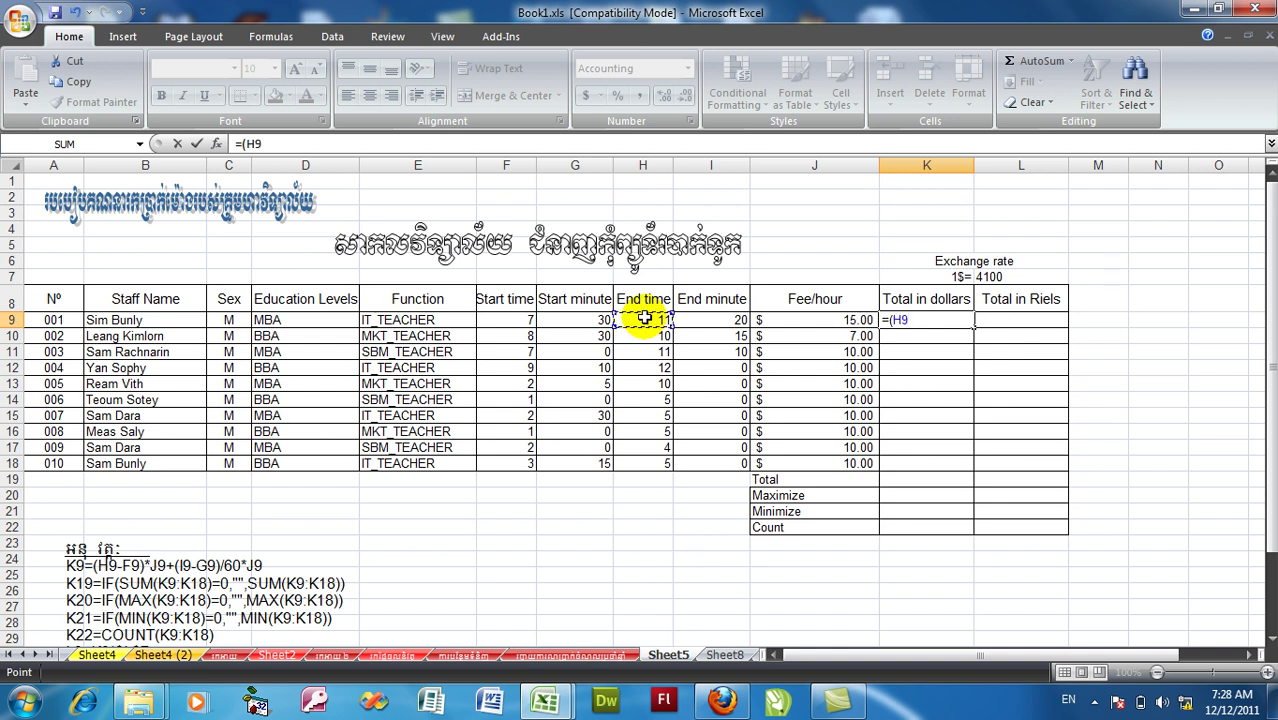
pyautogui.write('-')
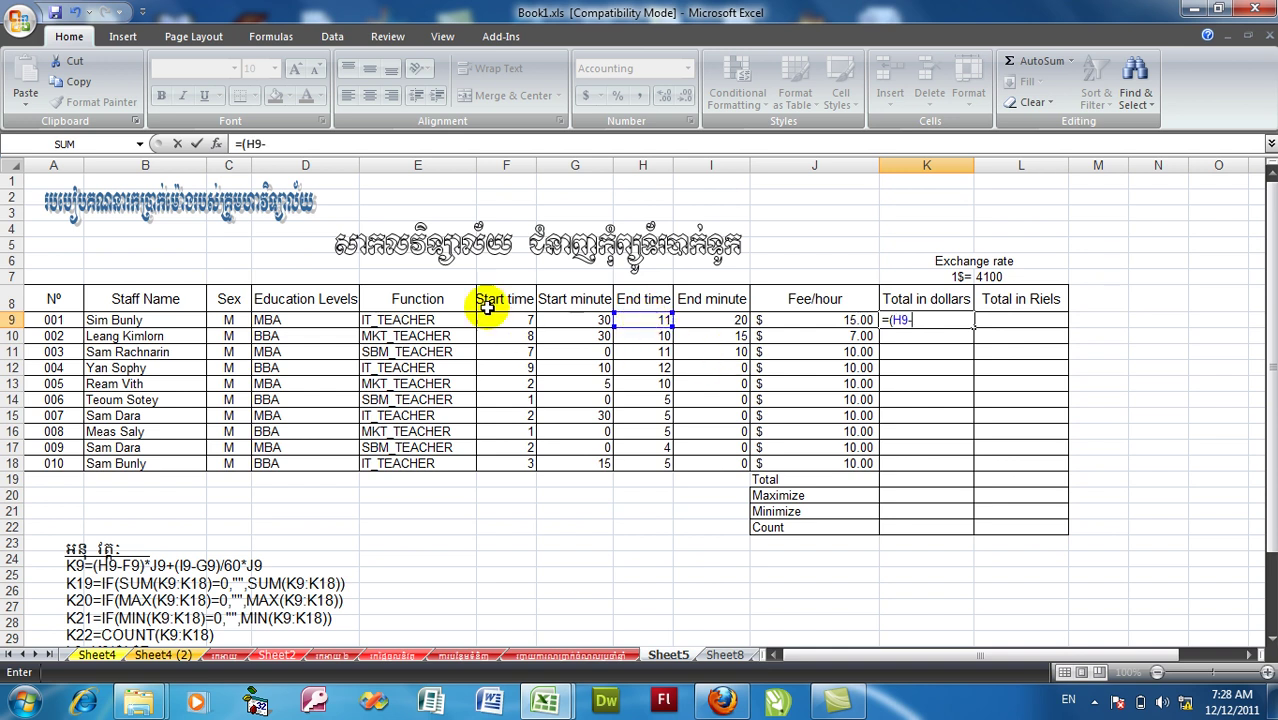
pyautogui.click(495, 322)
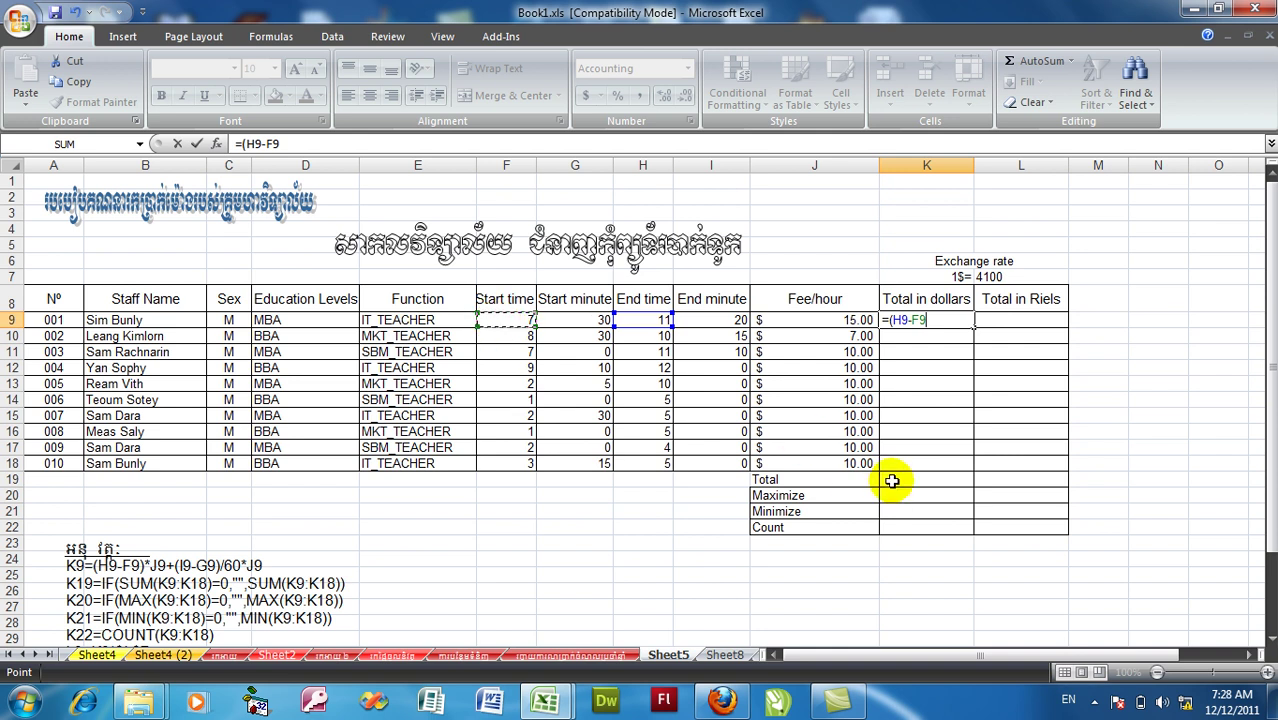
pyautogui.write(')*')
pyautogui.click(802, 320)
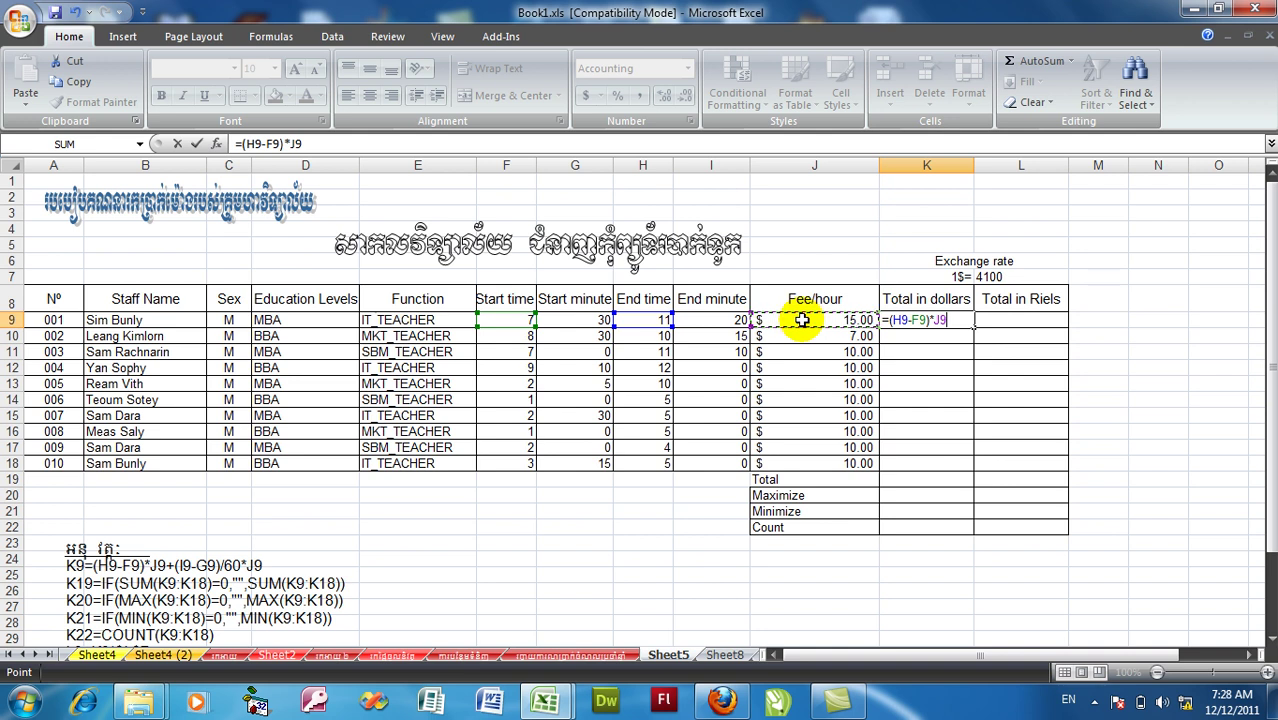
# Add the minutes part +(I9-G9)/60*J9, then fill the formula down to K18
pyautogui.write('+')
pyautogui.write('(')
pyautogui.click(716, 320)
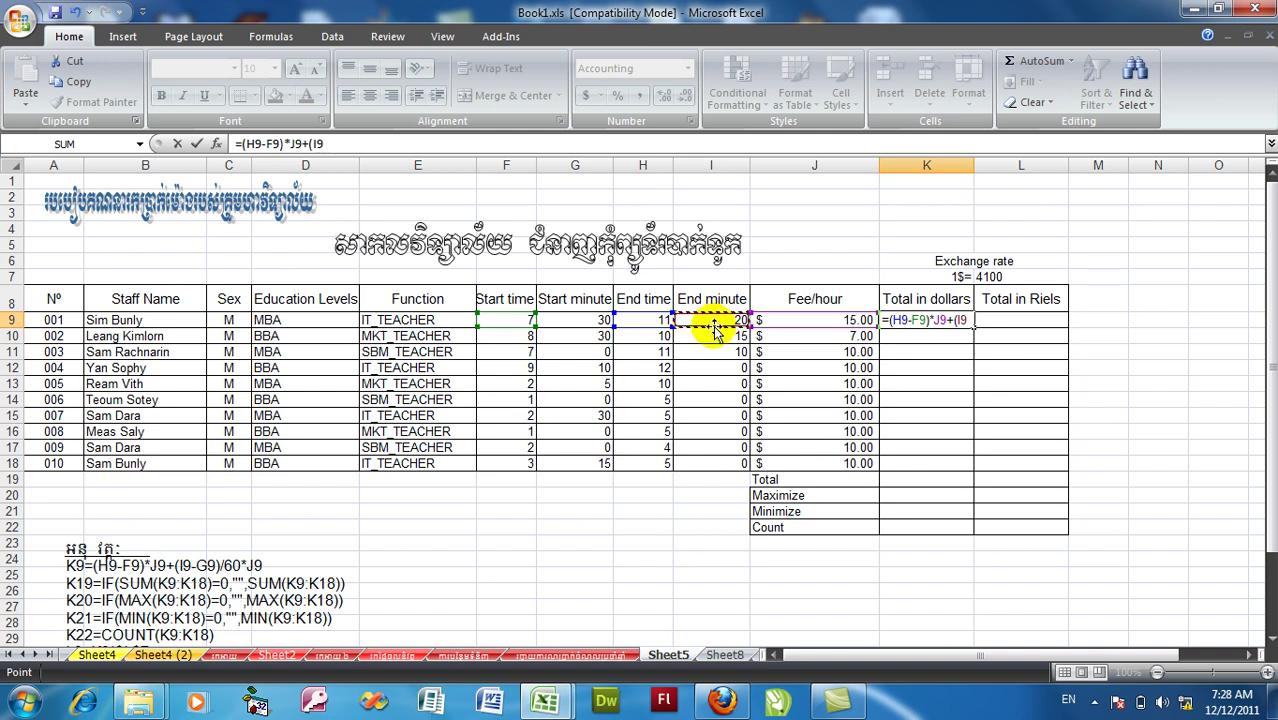
pyautogui.write('-')
pyautogui.click(590, 320)
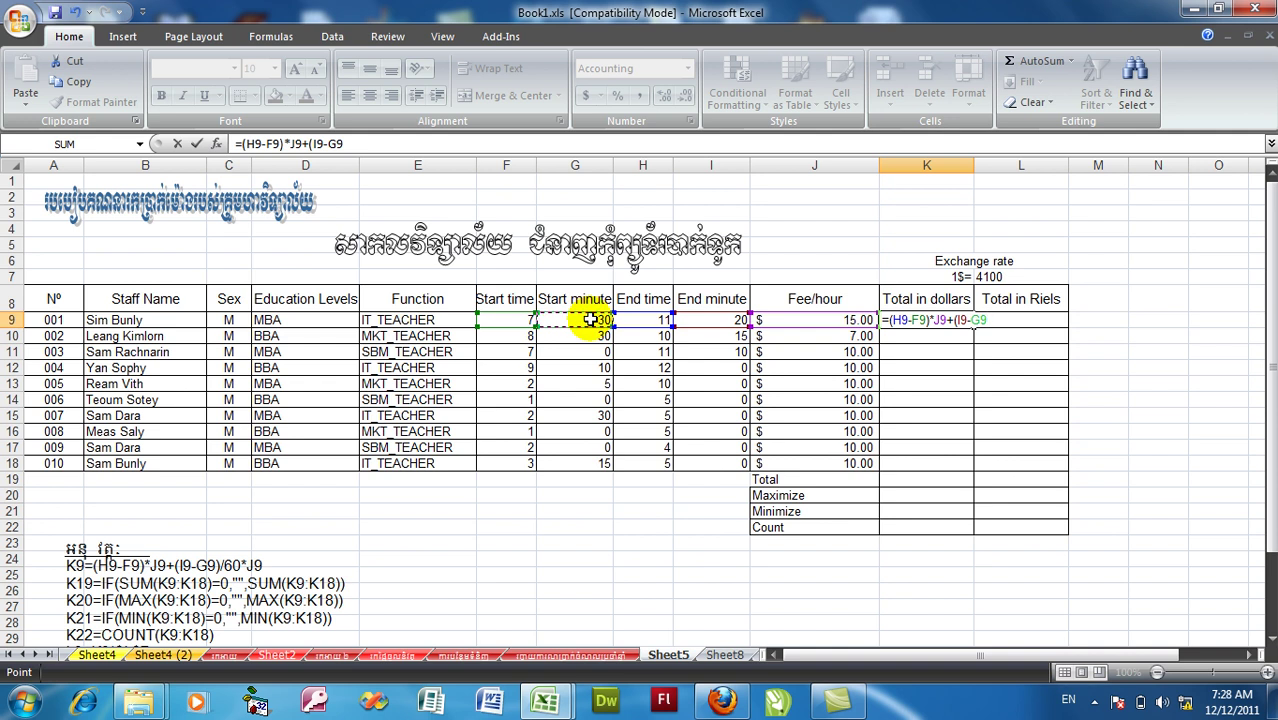
pyautogui.write(')/')
pyautogui.write('60')
pyautogui.write('*')
pyautogui.click(591, 319)
pyautogui.click(826, 319)
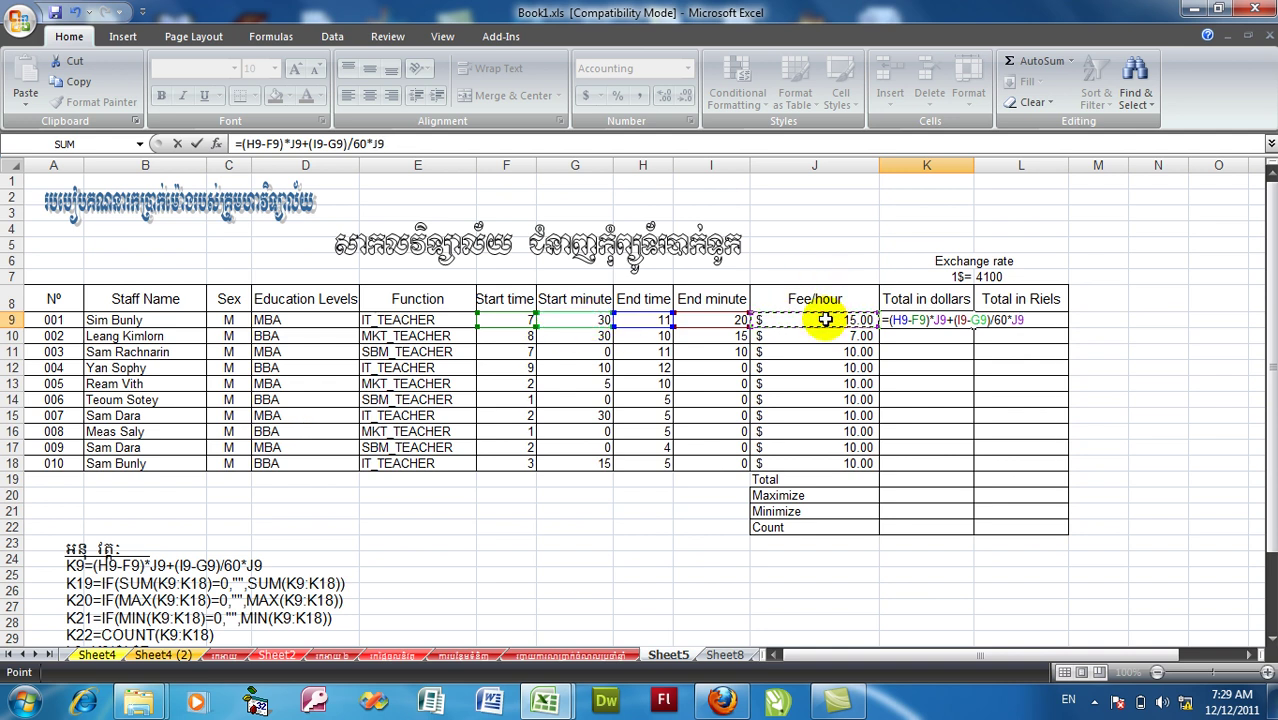
pyautogui.press('Return')
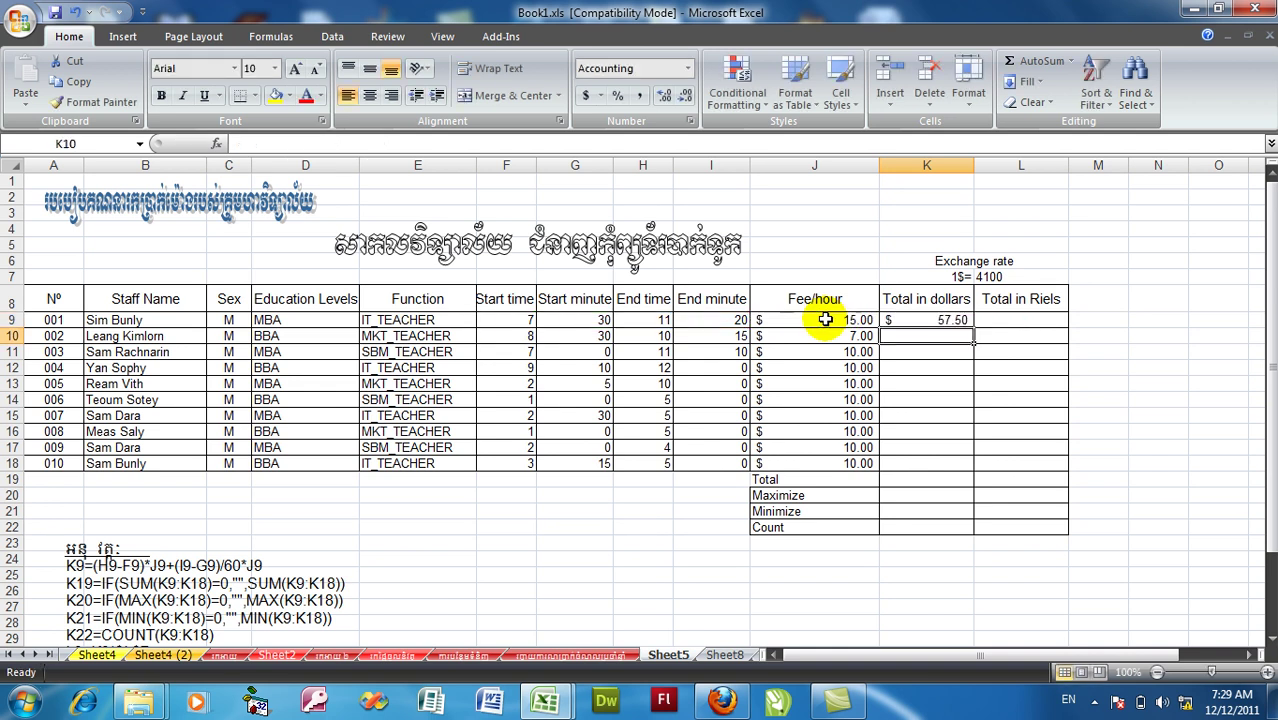
pyautogui.click(920, 318)
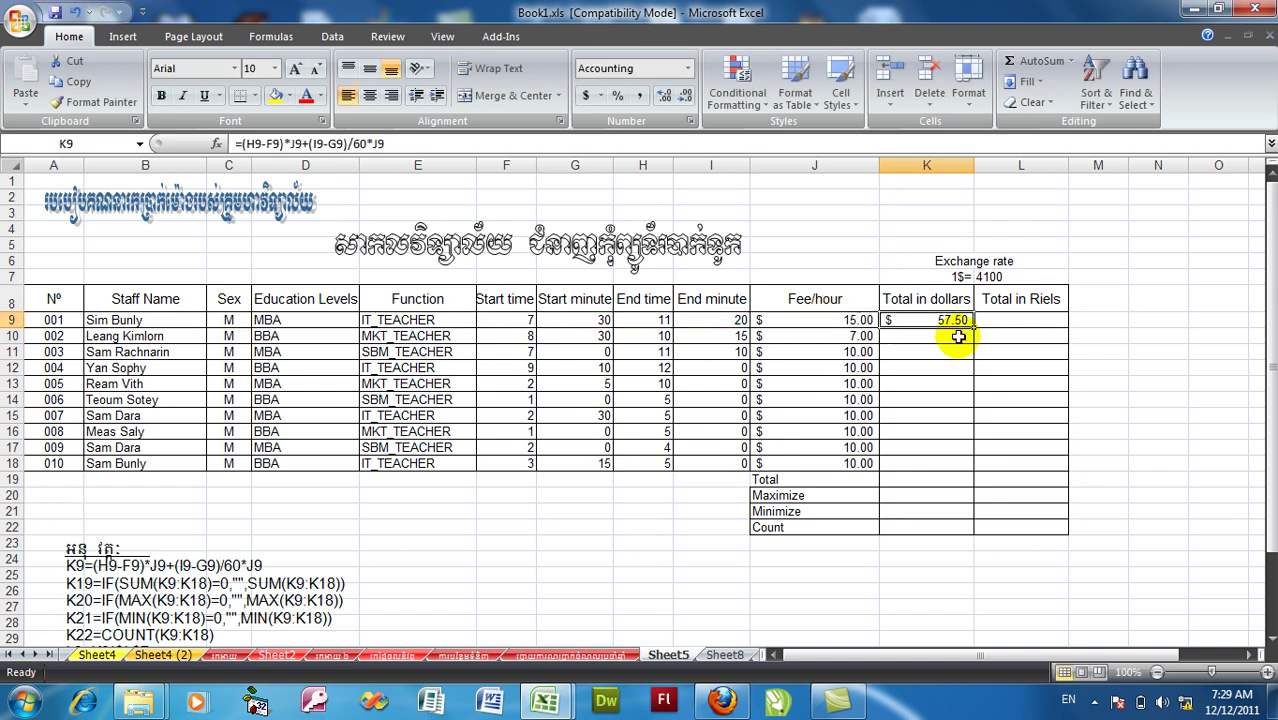
pyautogui.moveTo(973, 329); pyautogui.dragTo(949, 474)
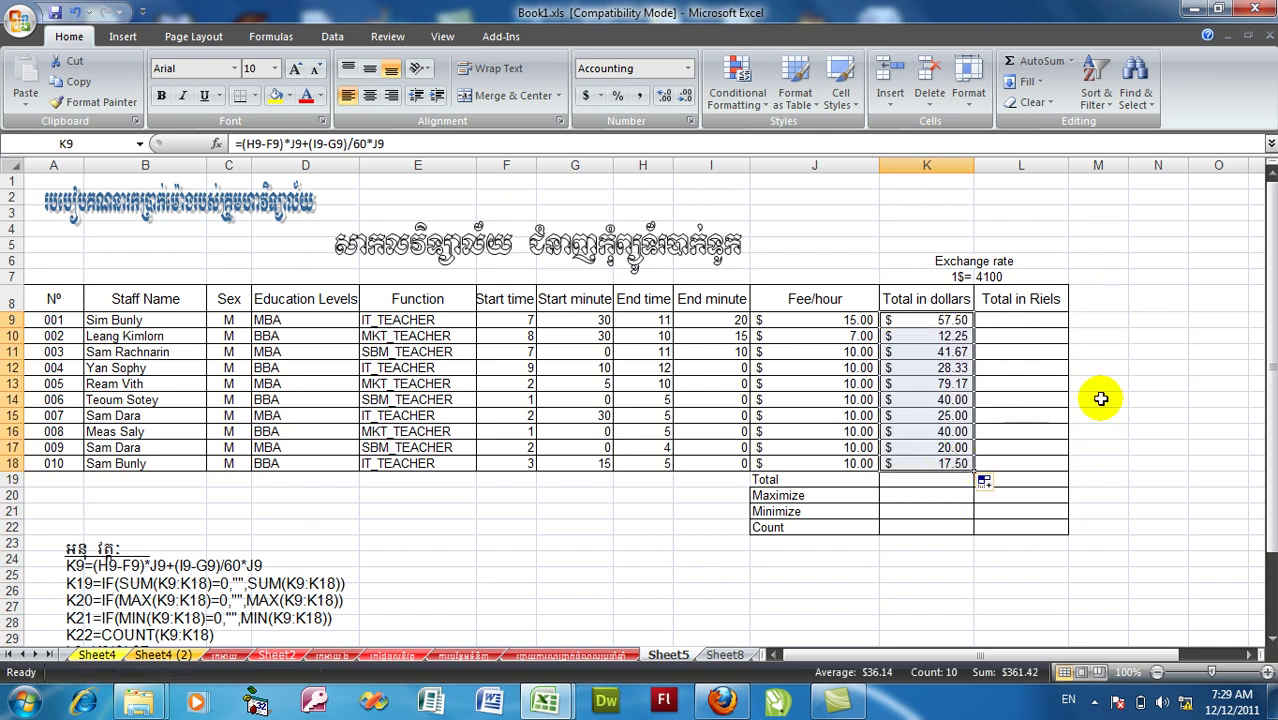
# Enter =K9*$L$7 in L9 for the 4100 rate and fill it down to L18
pyautogui.click(1019, 318)
pyautogui.write('=')
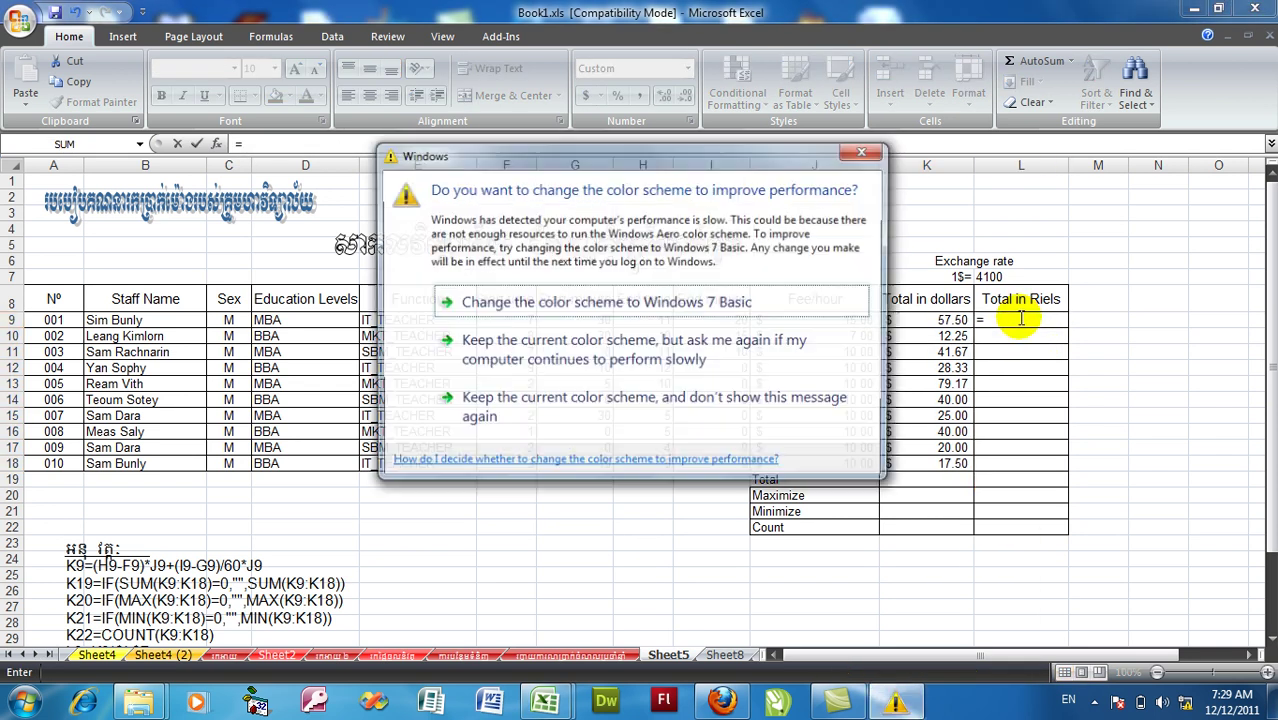
pyautogui.click(865, 151)
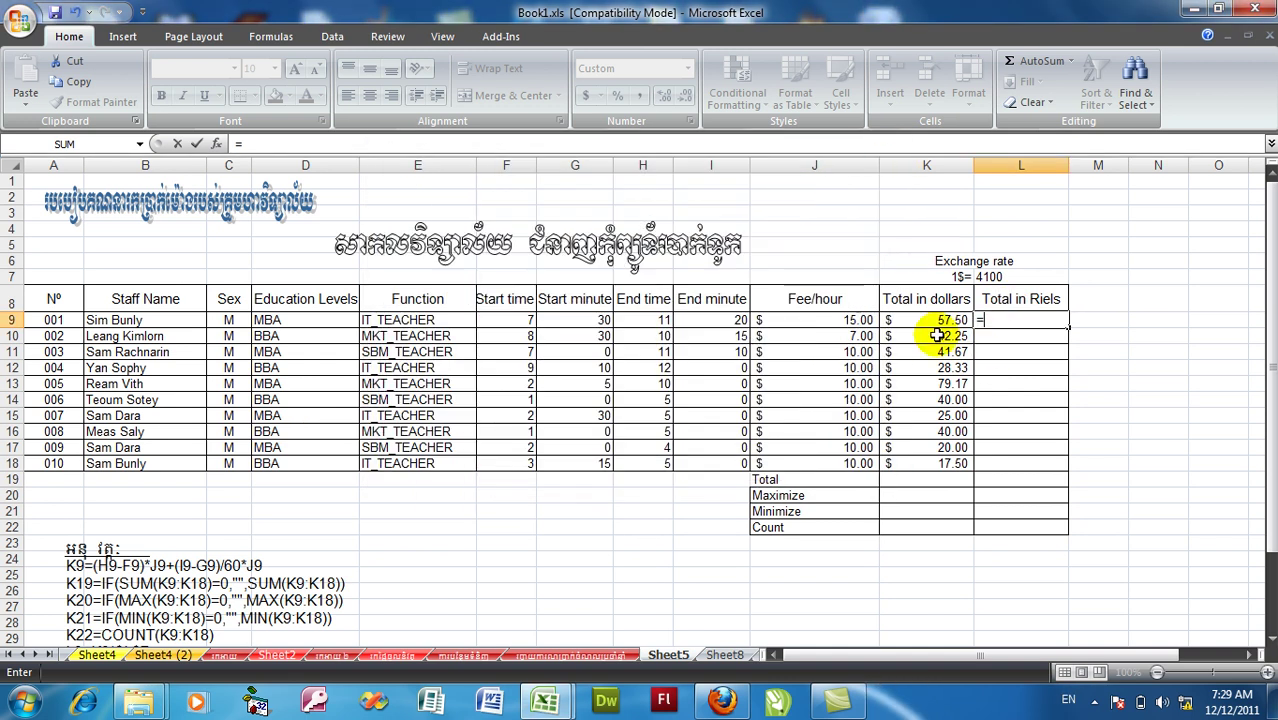
pyautogui.click(928, 320)
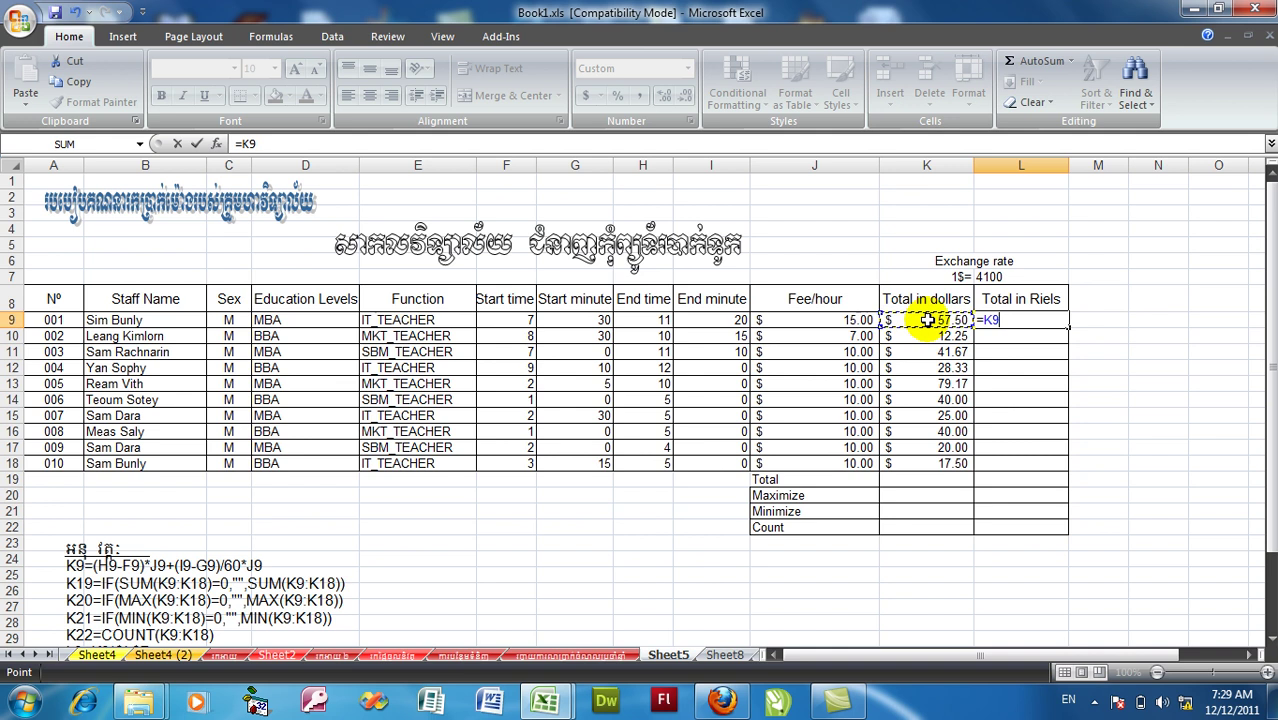
pyautogui.write('*')
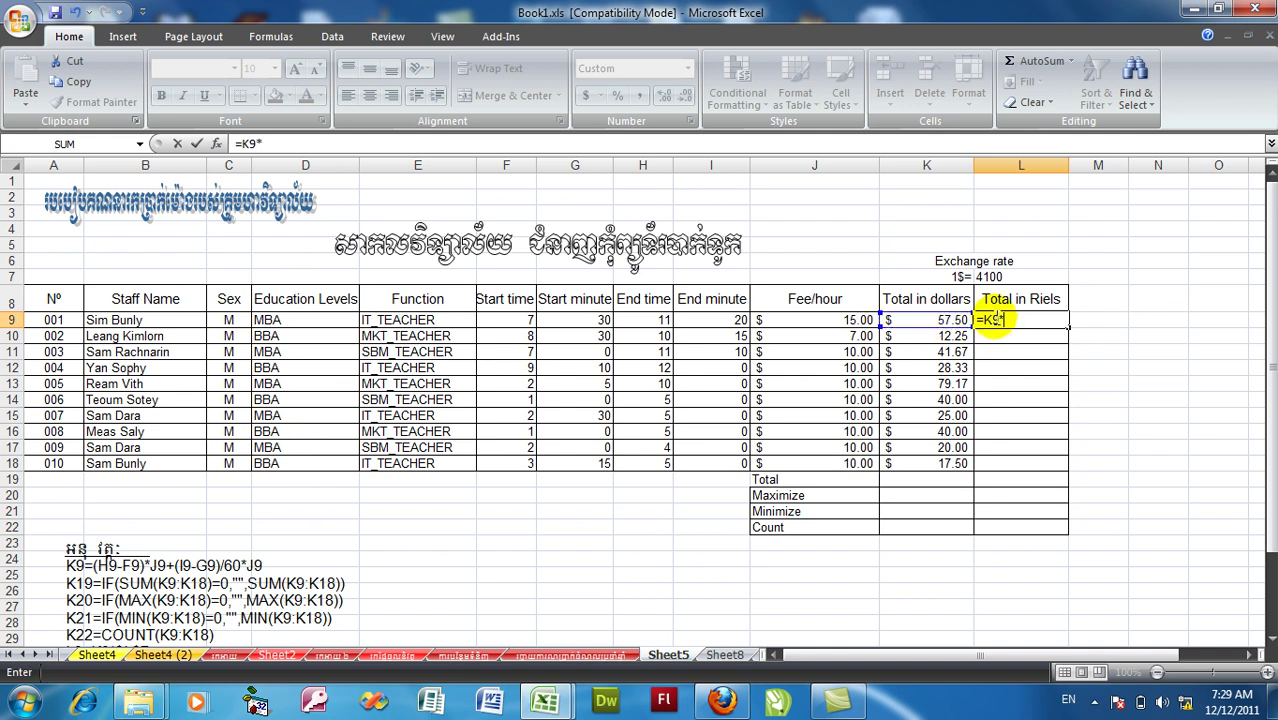
pyautogui.click(998, 278)
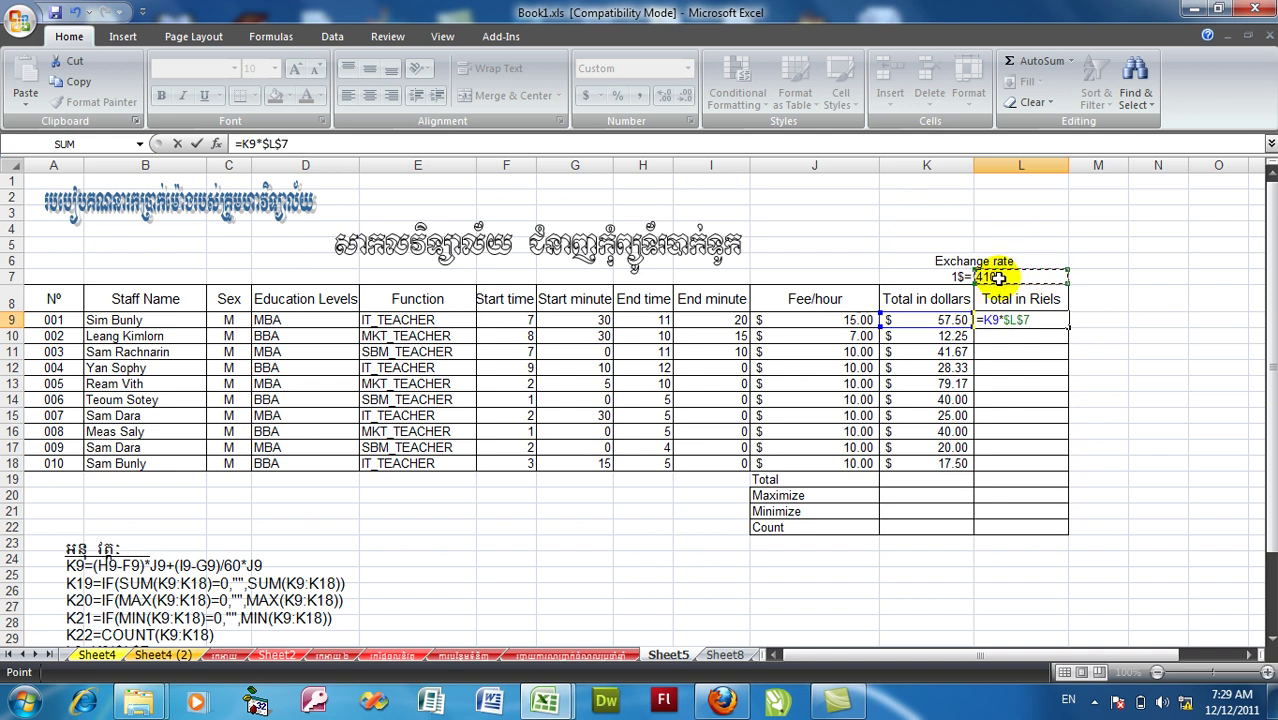
pyautogui.press('Return')
pyautogui.click(1025, 320)
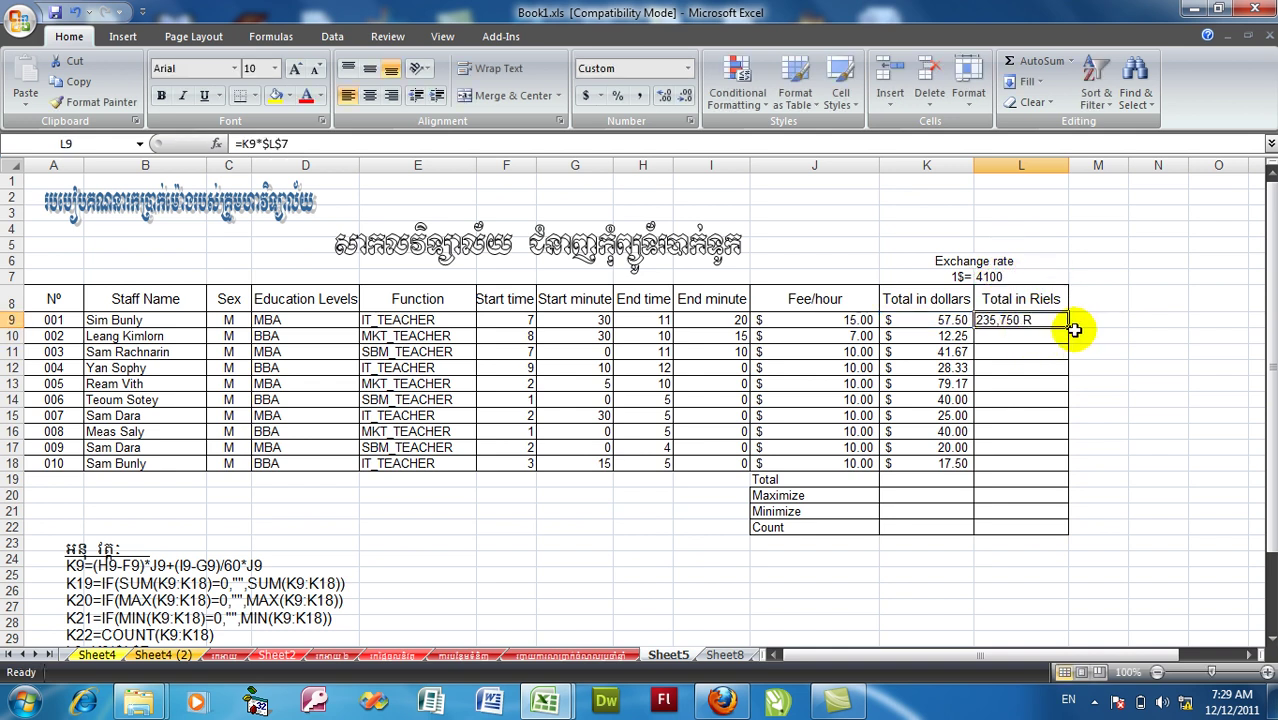
pyautogui.moveTo(1068, 330); pyautogui.dragTo(1062, 466)
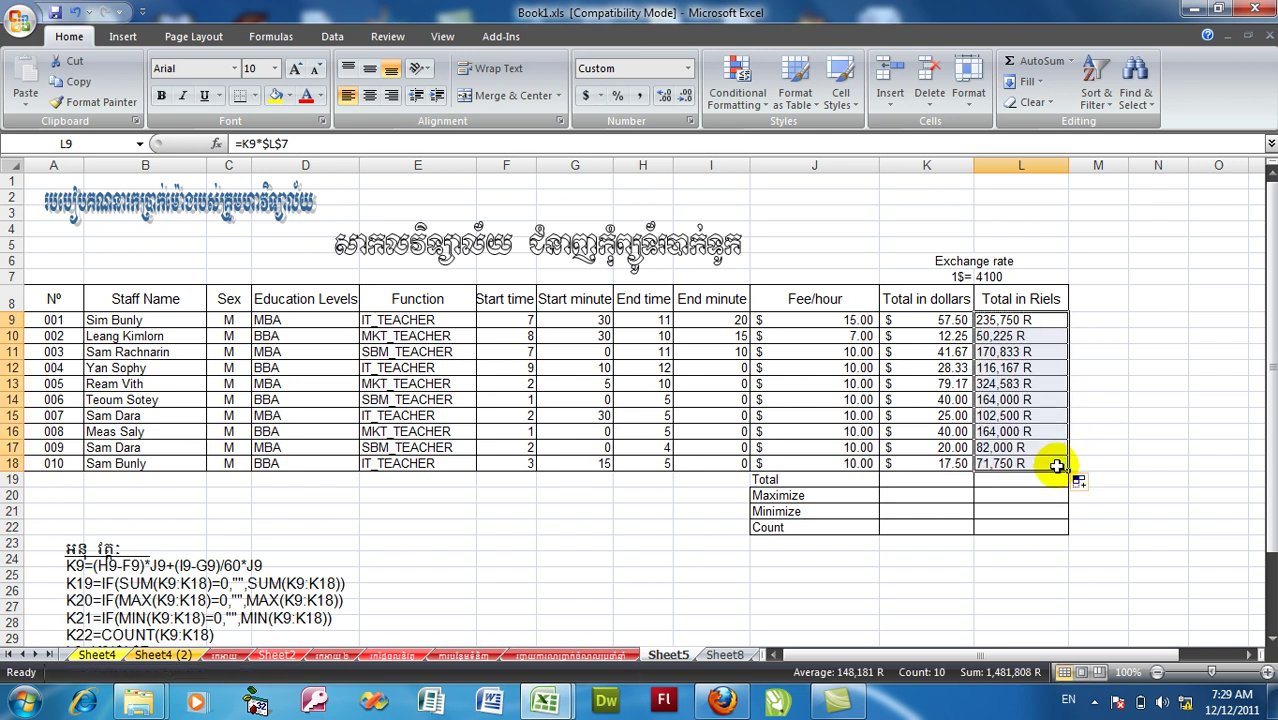
pyautogui.click(947, 479)
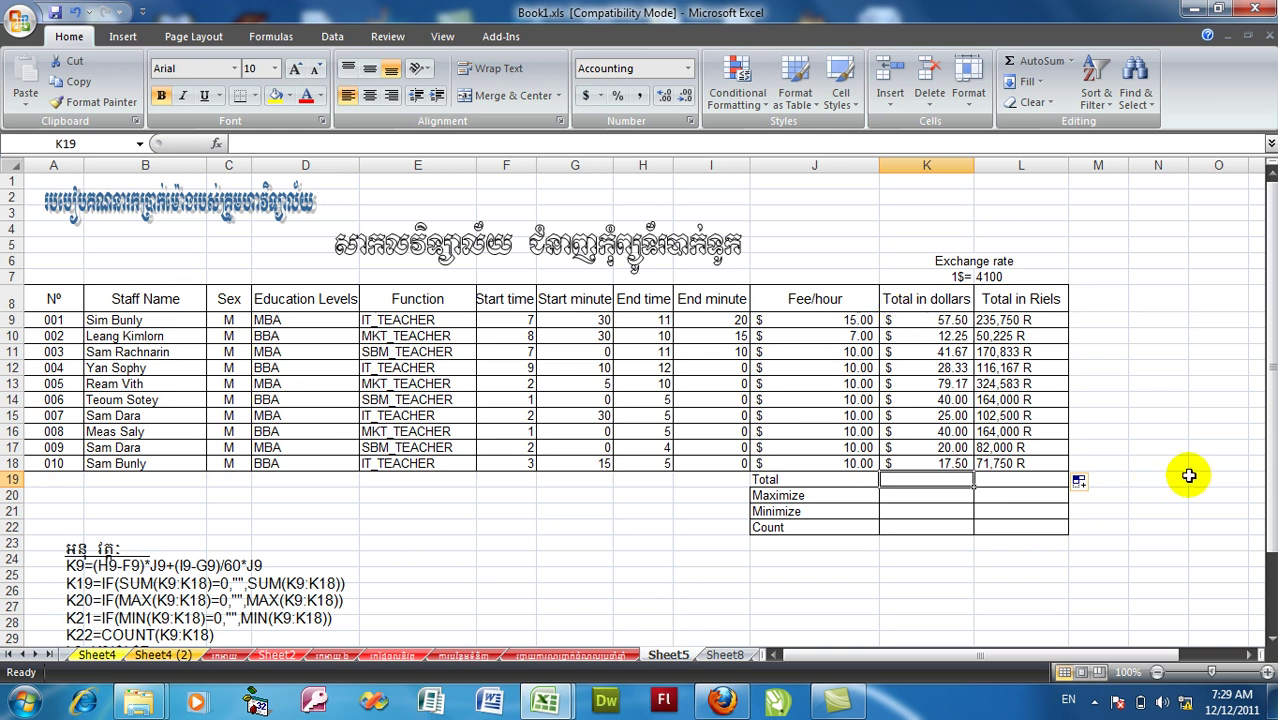
# Enter =IF(SUM(K9:K18)=0,"",SUM(K9:K18)) in K19 and accept Excel's correction
pyautogui.write('=if(s')
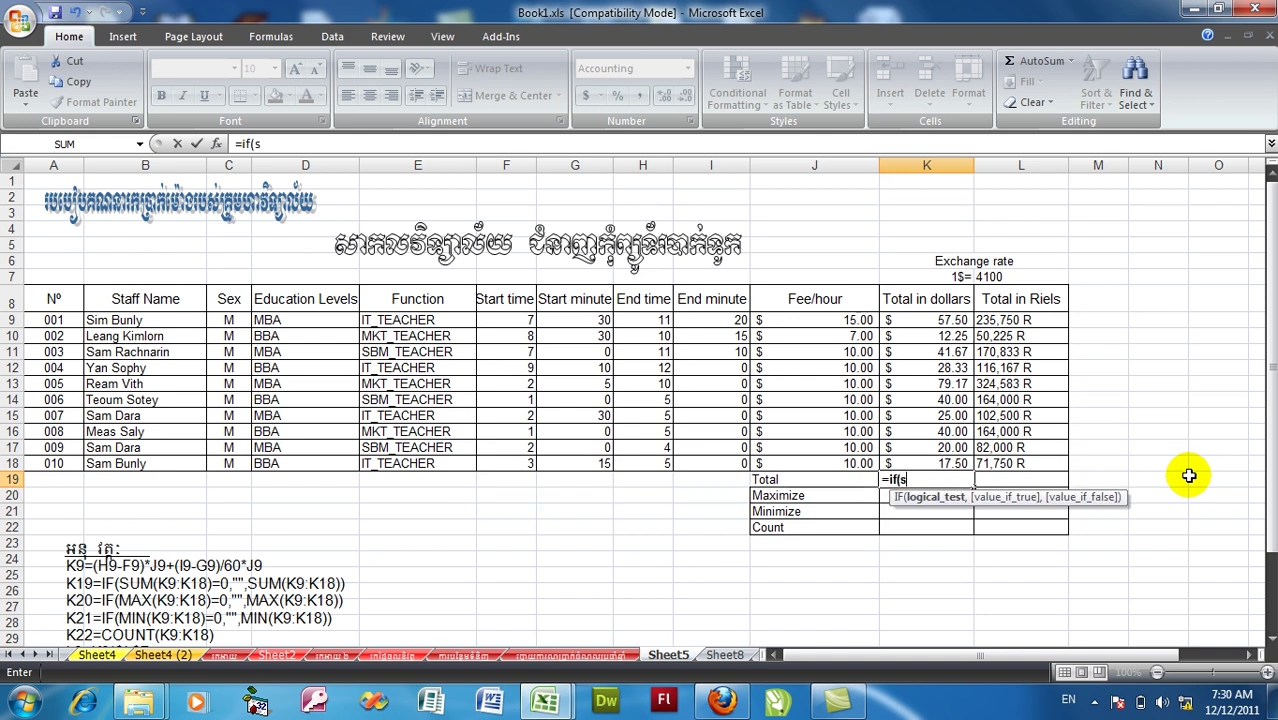
pyautogui.write('um(')
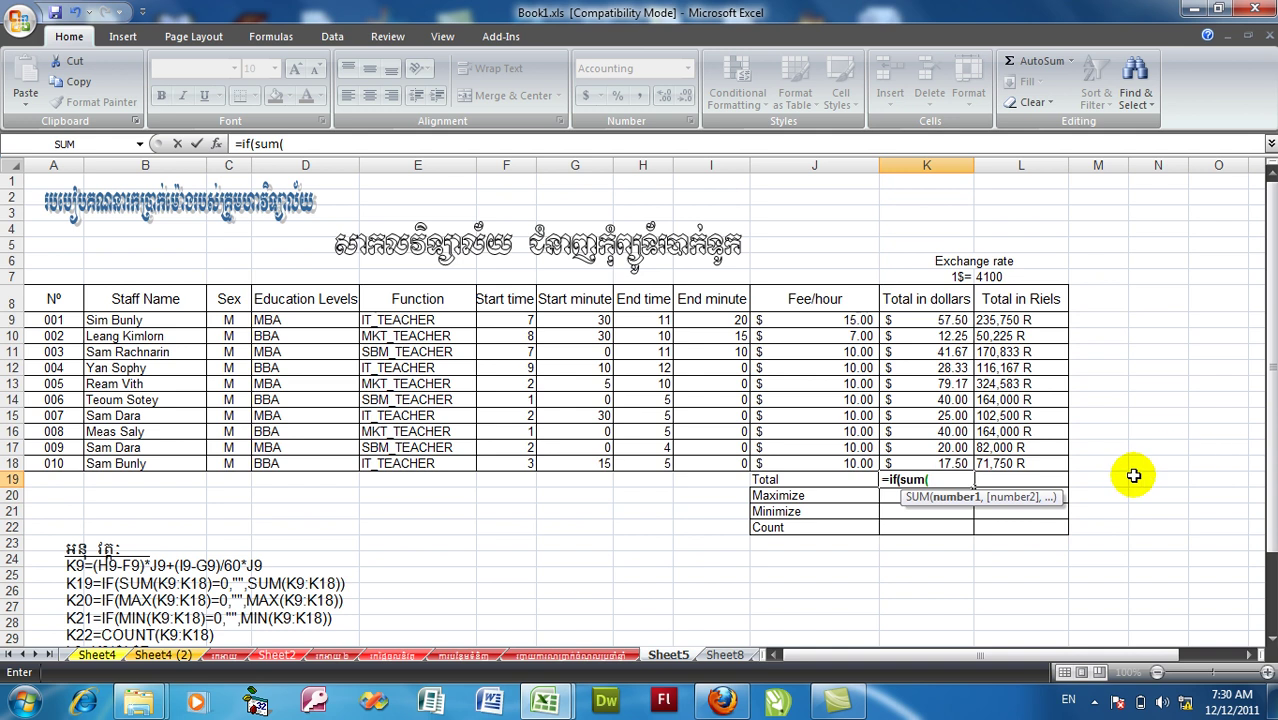
pyautogui.moveTo(913, 319); pyautogui.dragTo(918, 459)
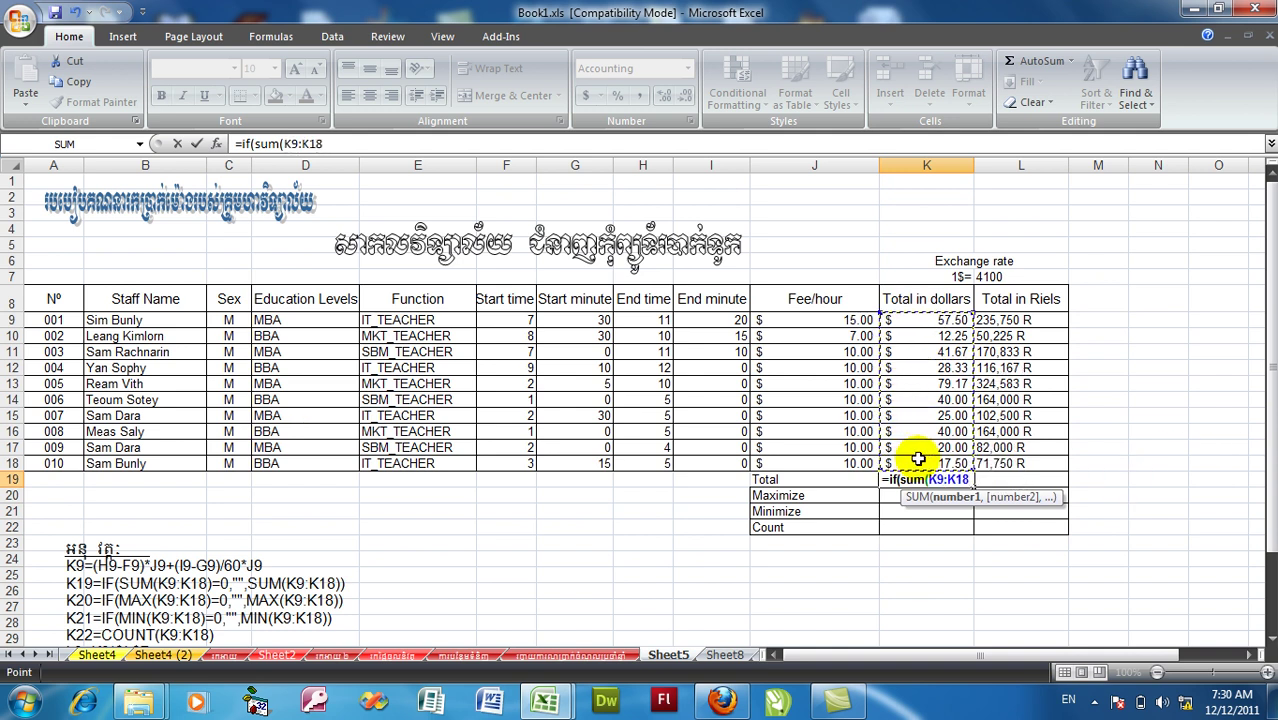
pyautogui.write(')')
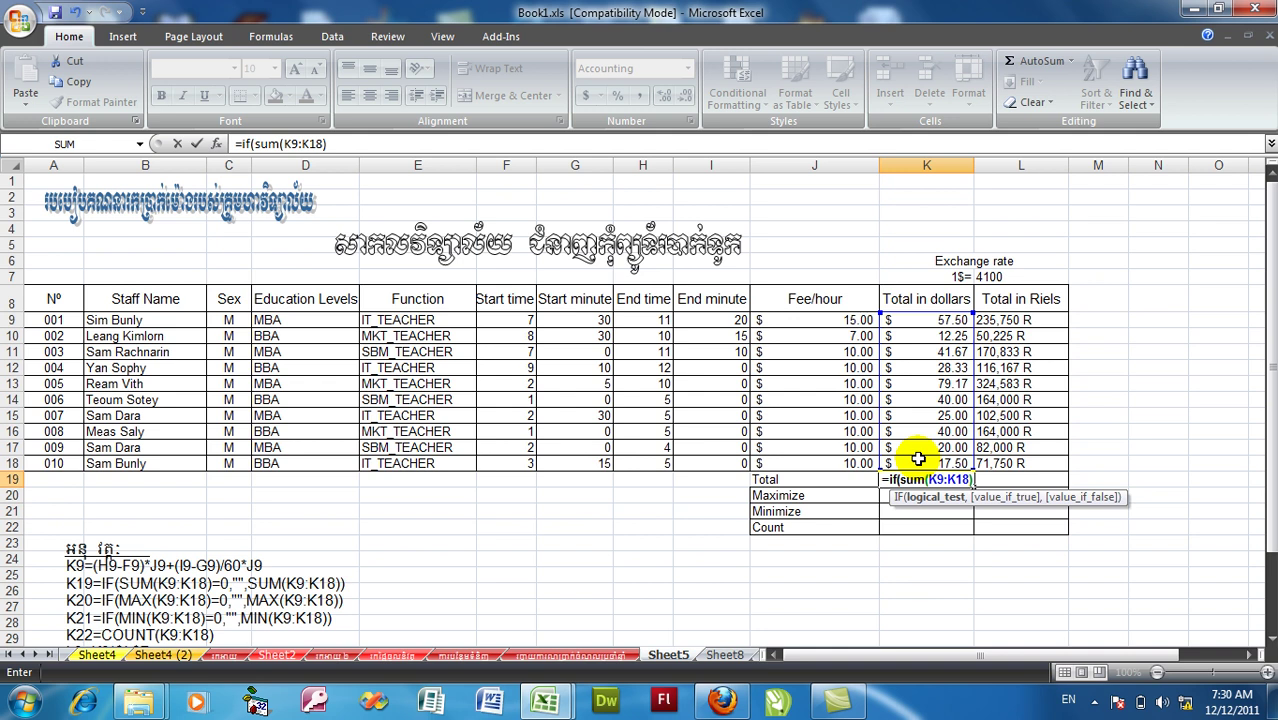
pyautogui.write('=0')
pyautogui.write(',"",')
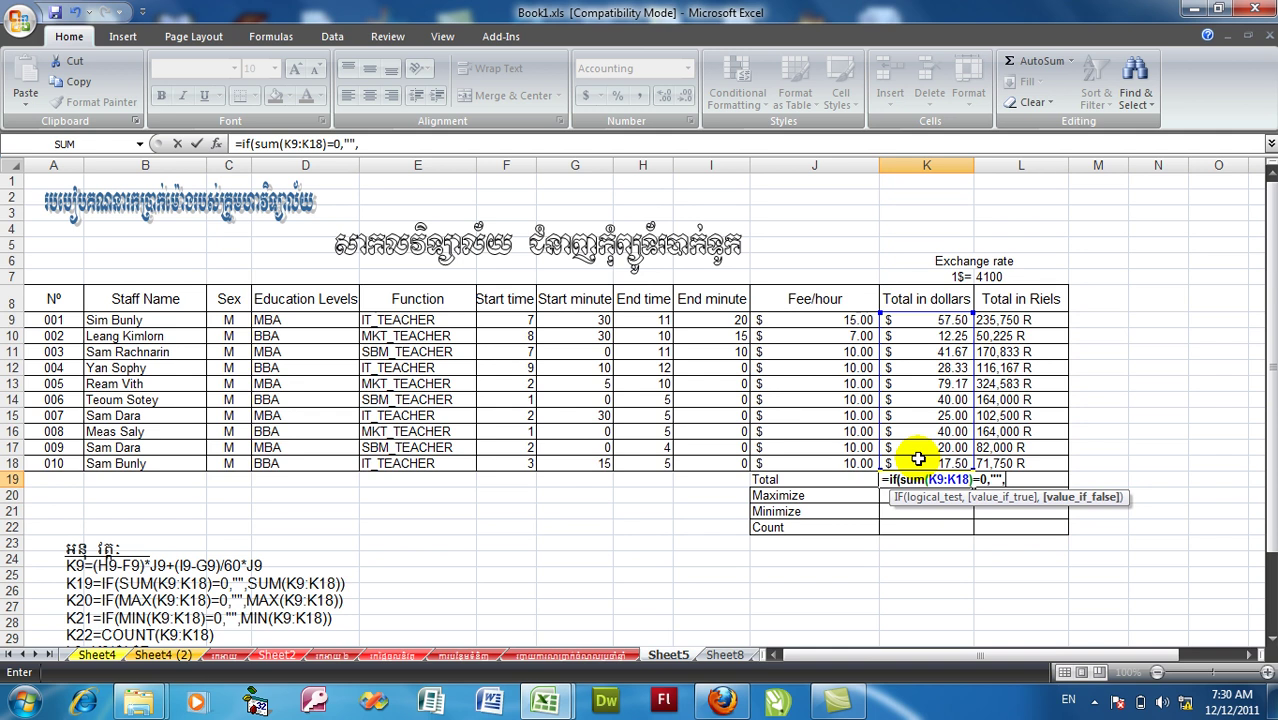
pyautogui.write('sum')
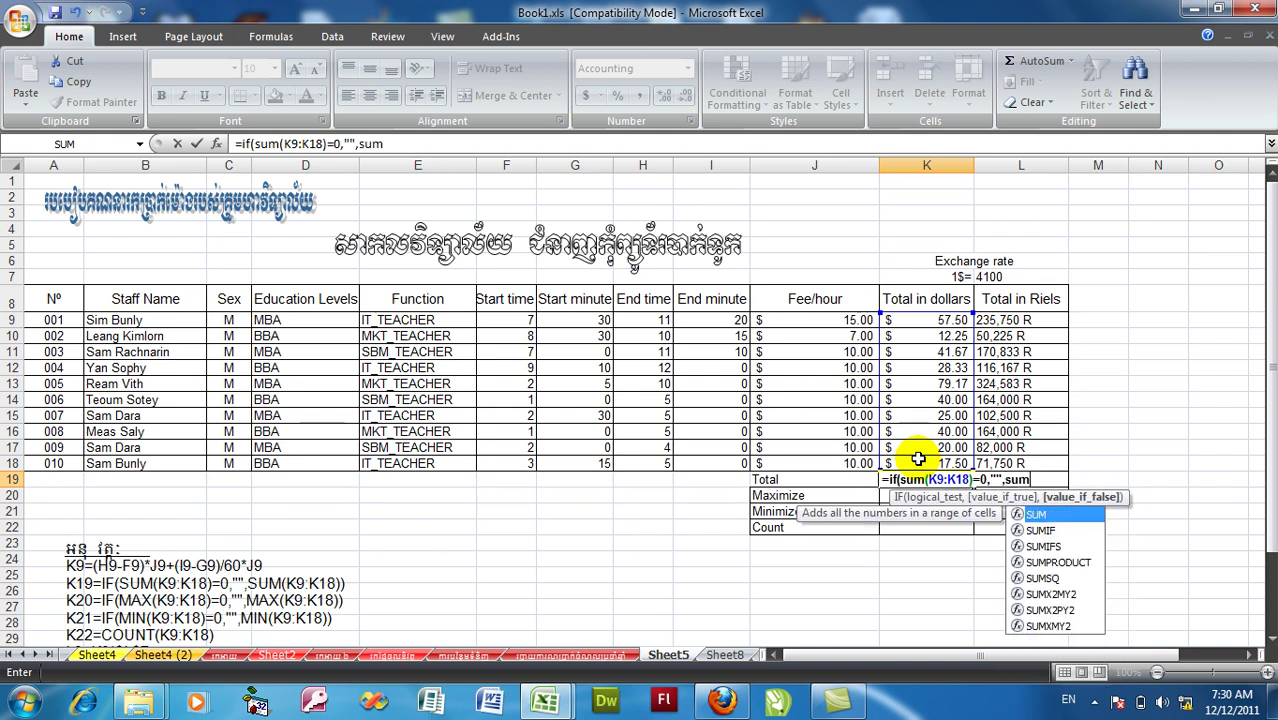
pyautogui.write('(')
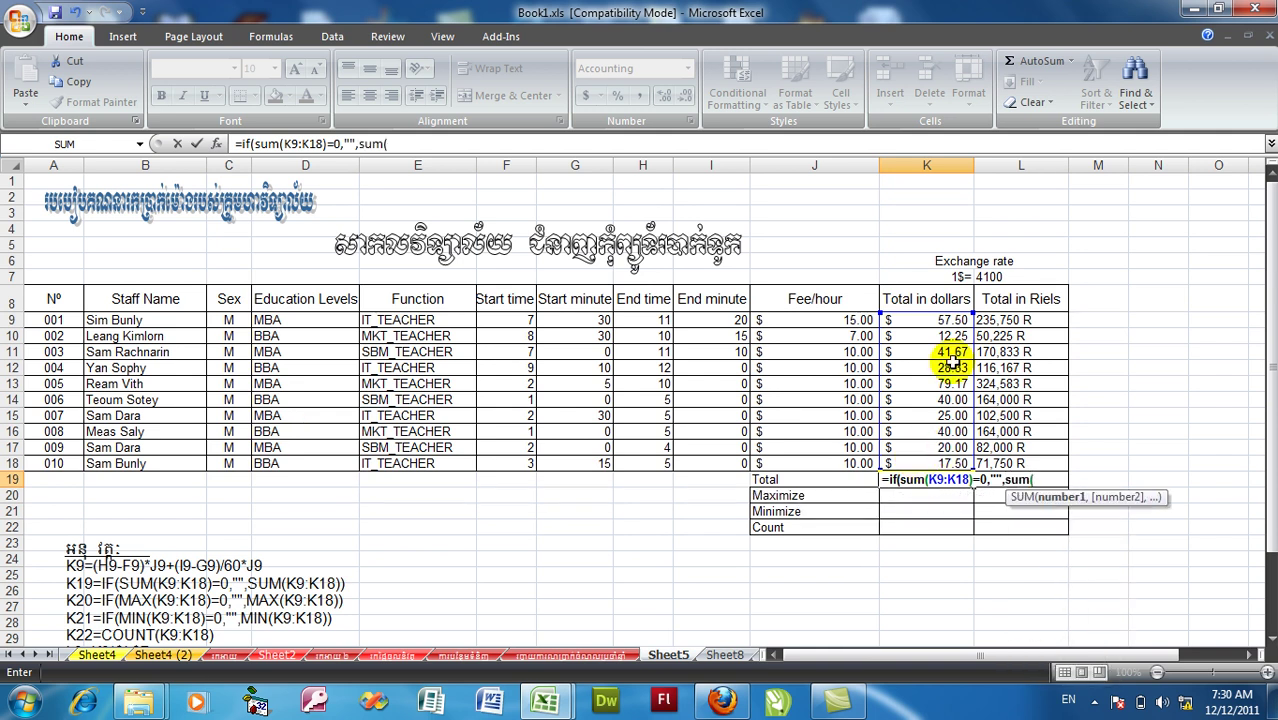
pyautogui.moveTo(924, 319); pyautogui.dragTo(918, 462)
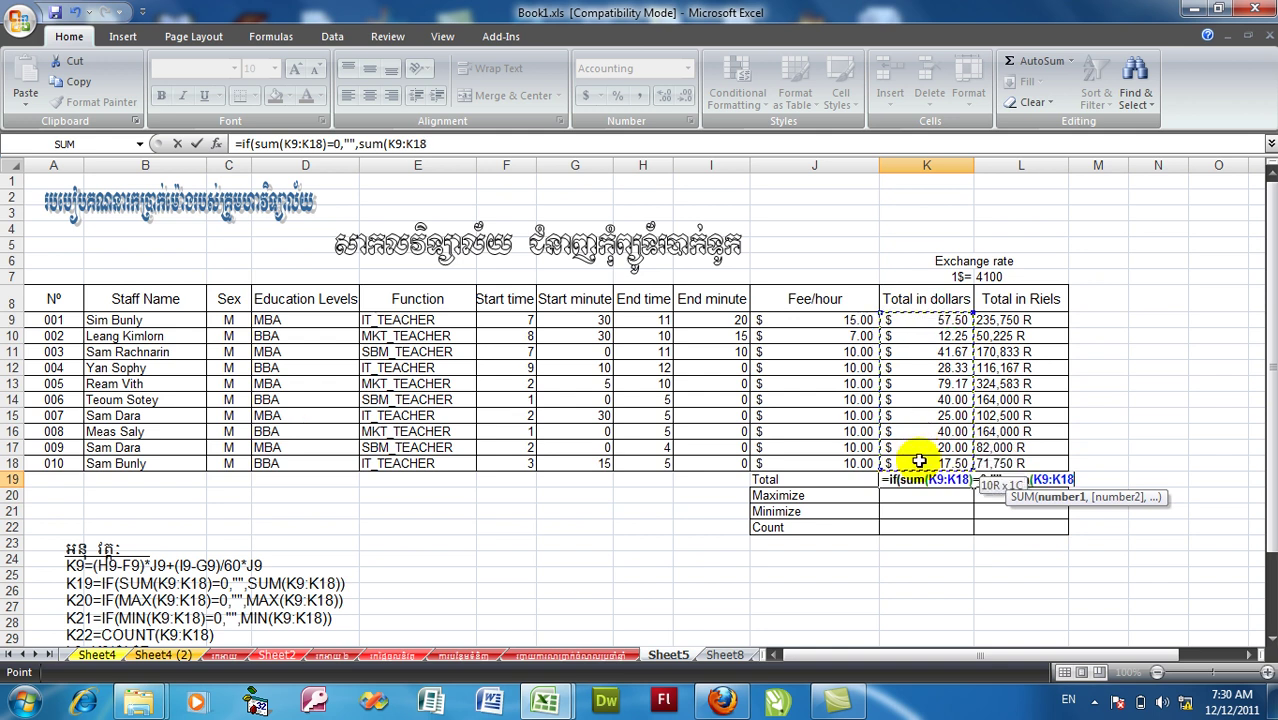
pyautogui.write(')')
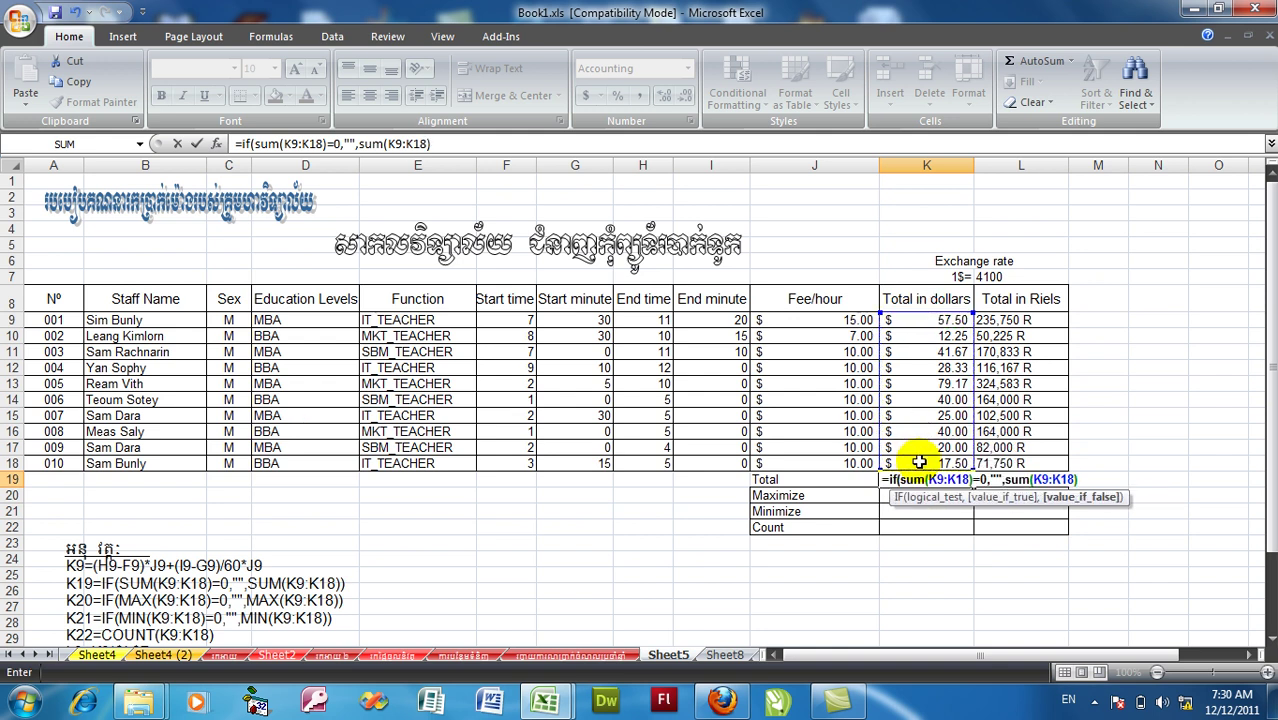
pyautogui.press('Return')
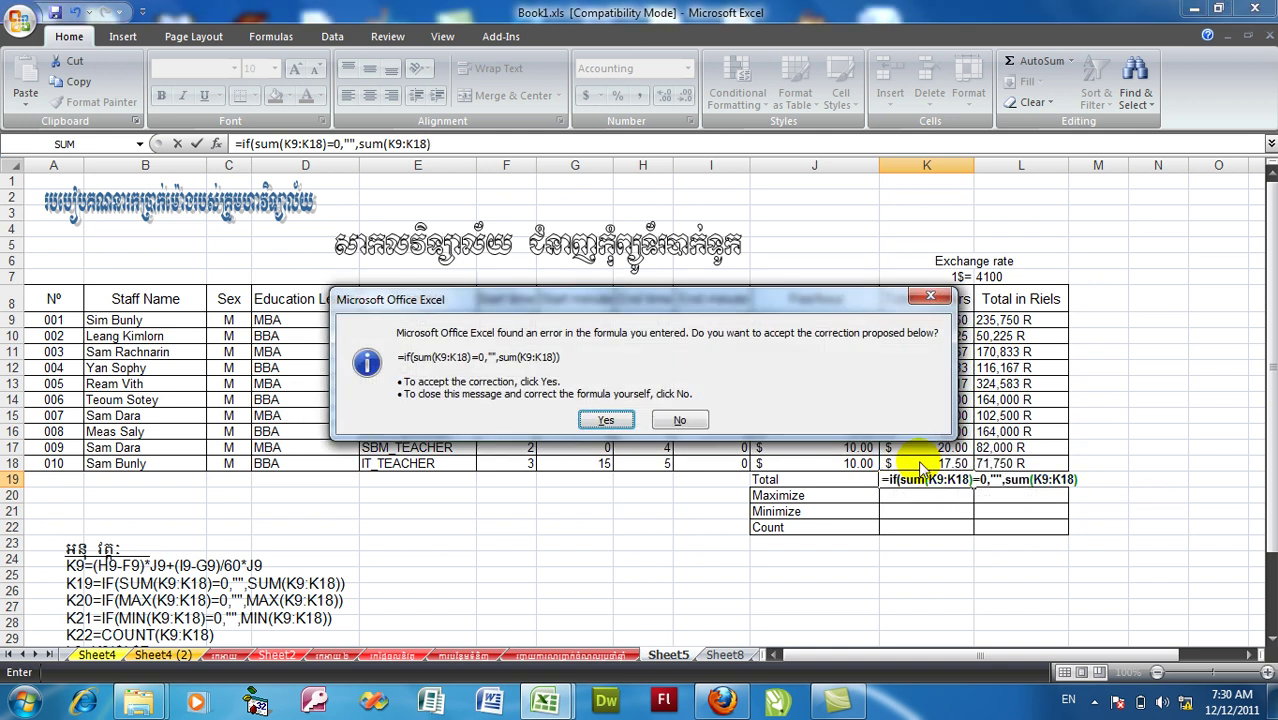
pyautogui.click(622, 424)
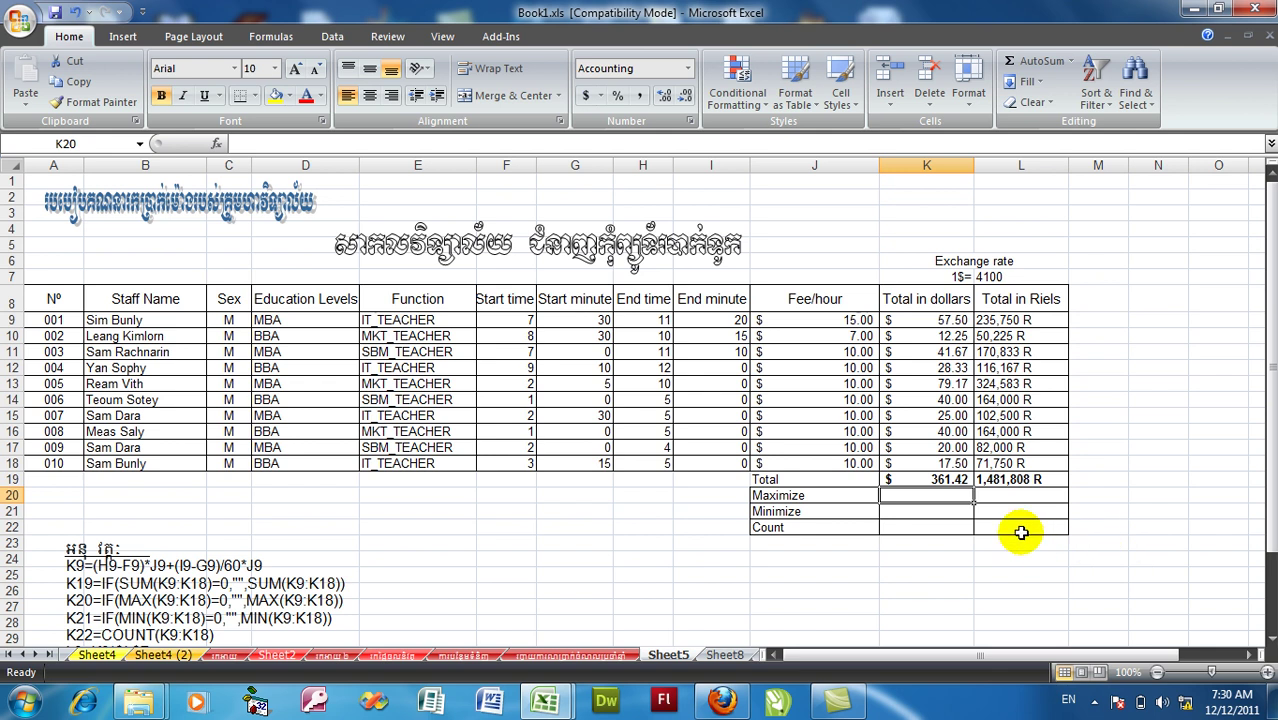
# Enter =IF(SUM(L9:L18)=0,"",SUM(L9:L18)) in L19, giving 1,481,808 R
pyautogui.click(926, 481)
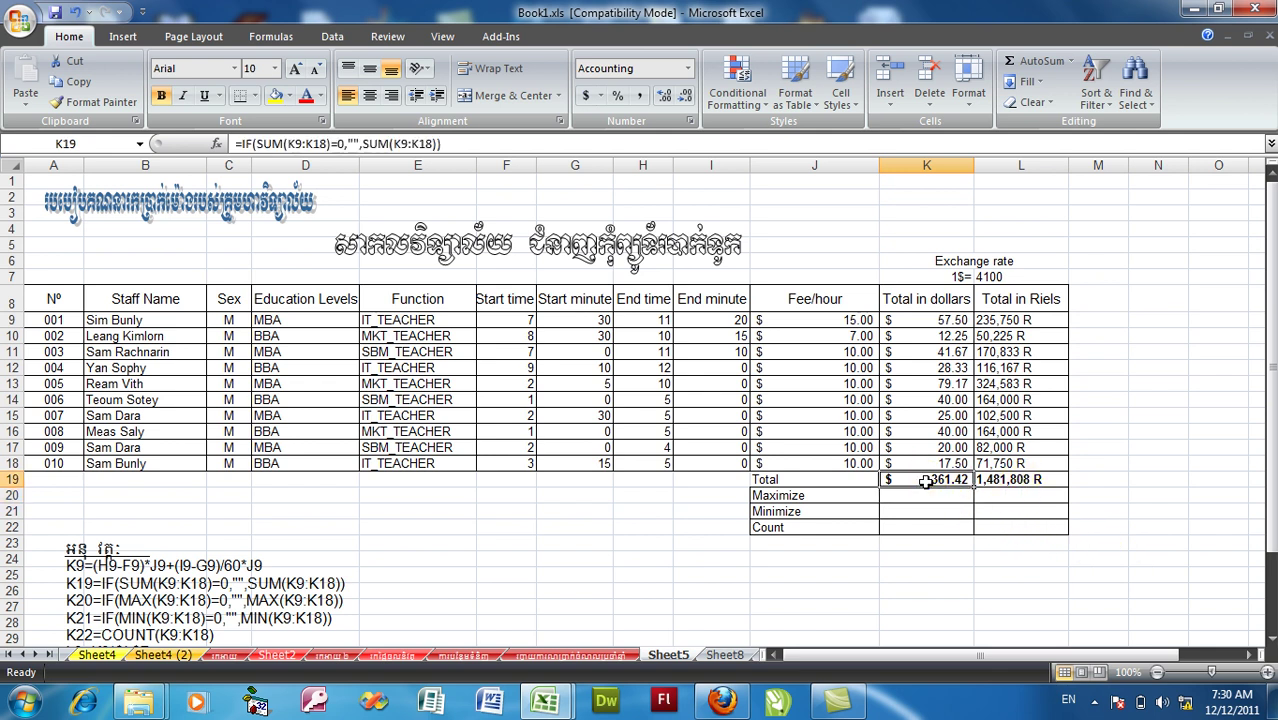
pyautogui.click(1000, 480)
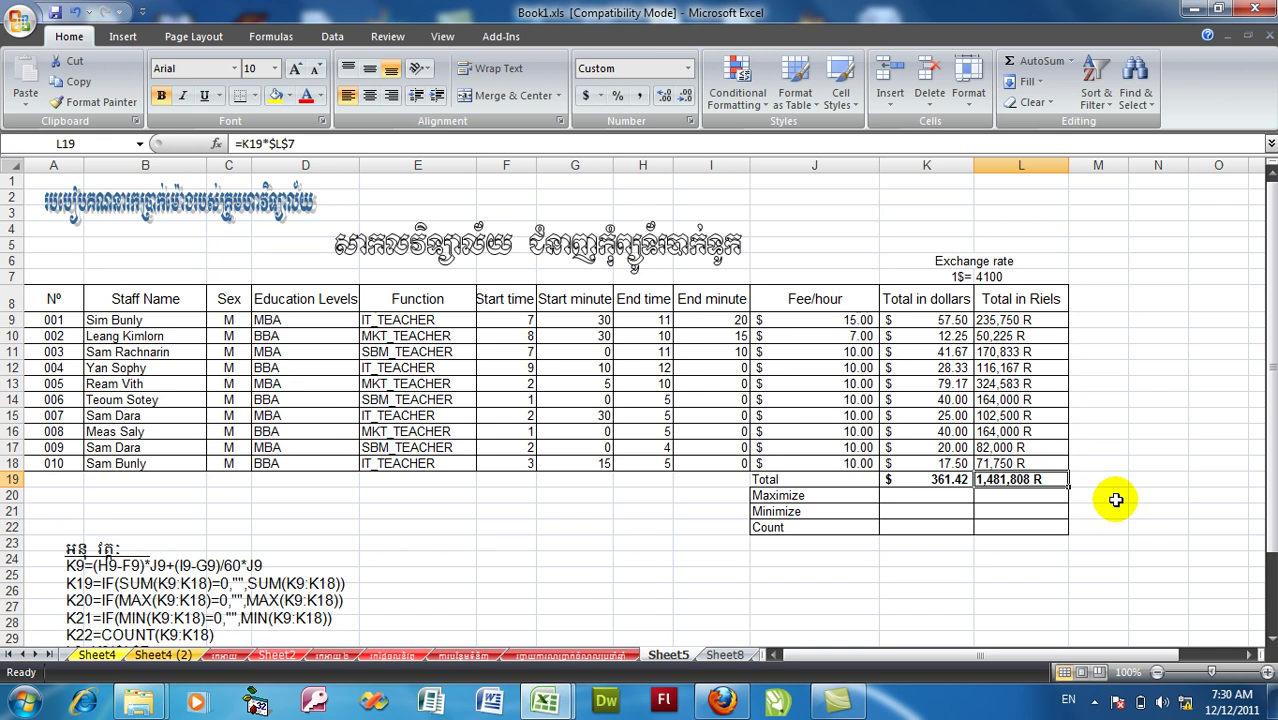
pyautogui.write('=s')
pyautogui.press('BackSpace')
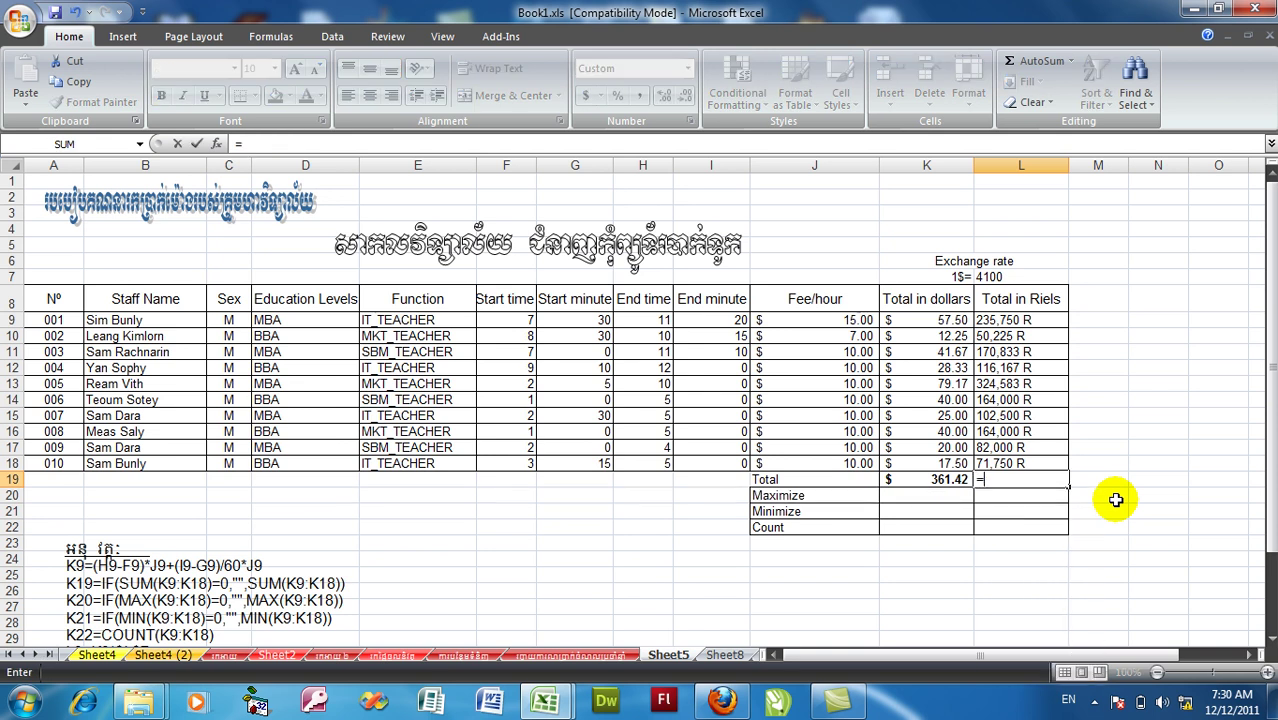
pyautogui.write('if')
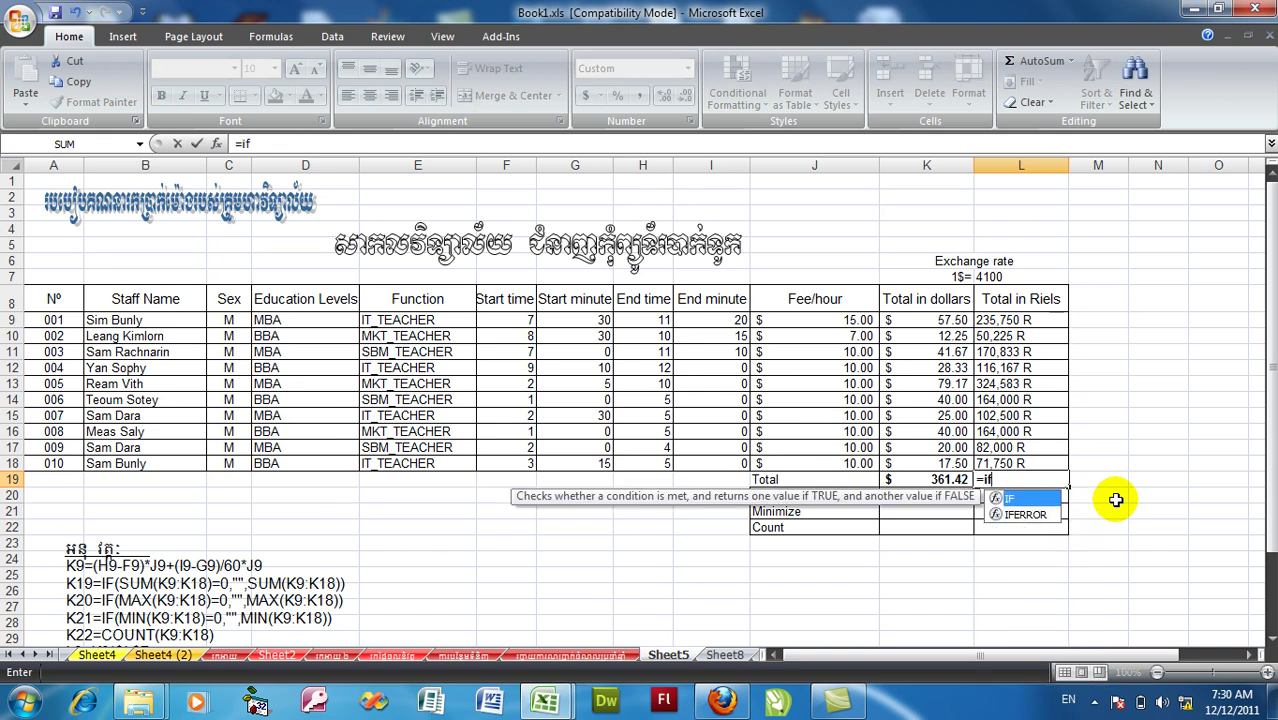
pyautogui.write('(sum')
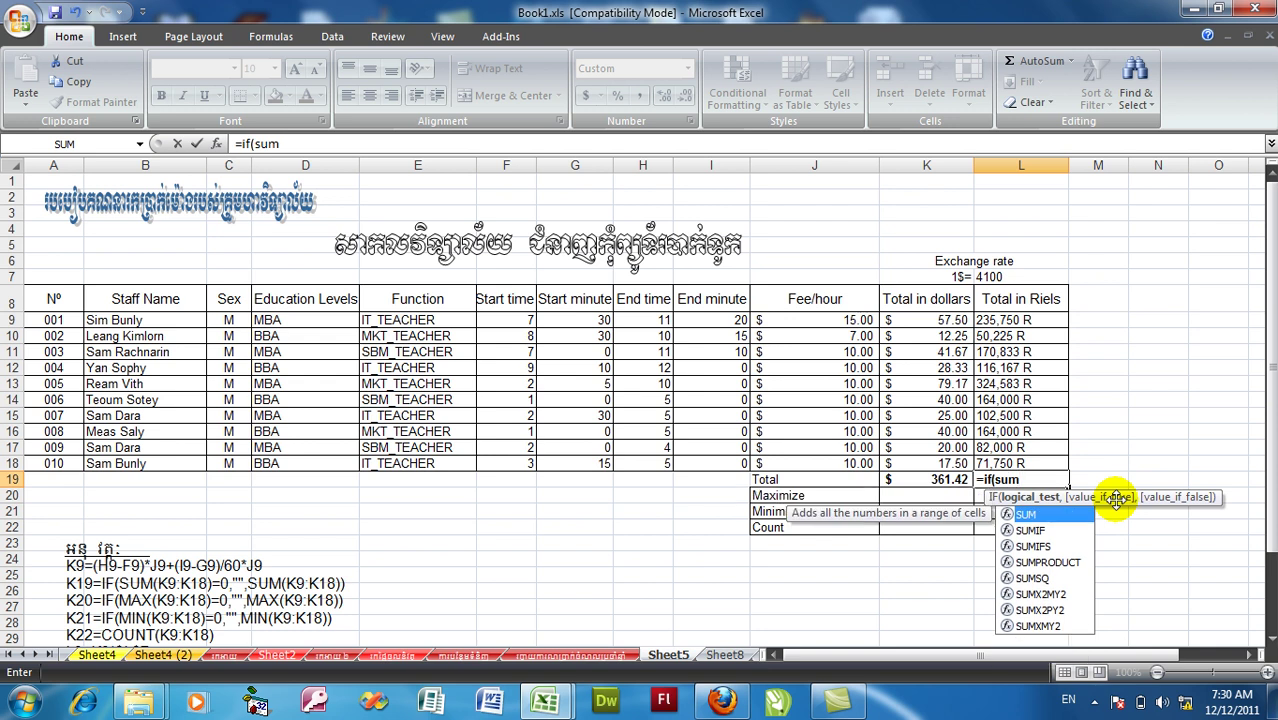
pyautogui.write('(')
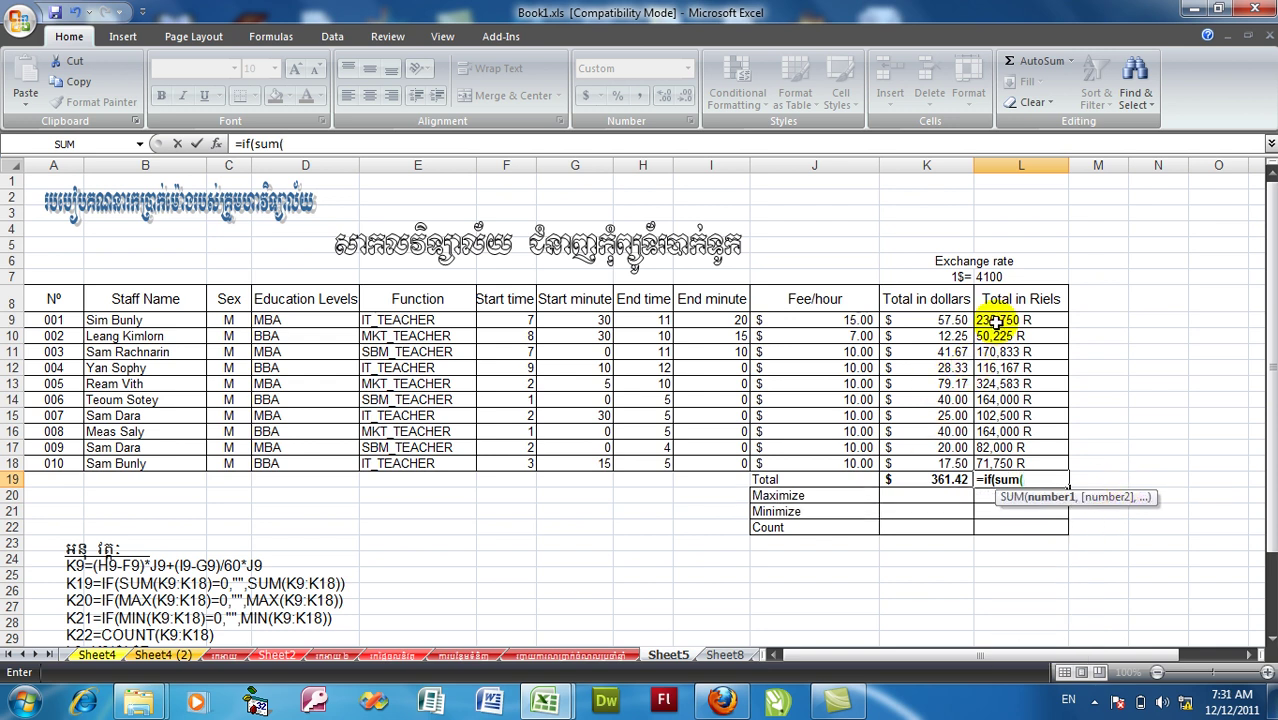
pyautogui.moveTo(998, 321); pyautogui.dragTo(1013, 462)
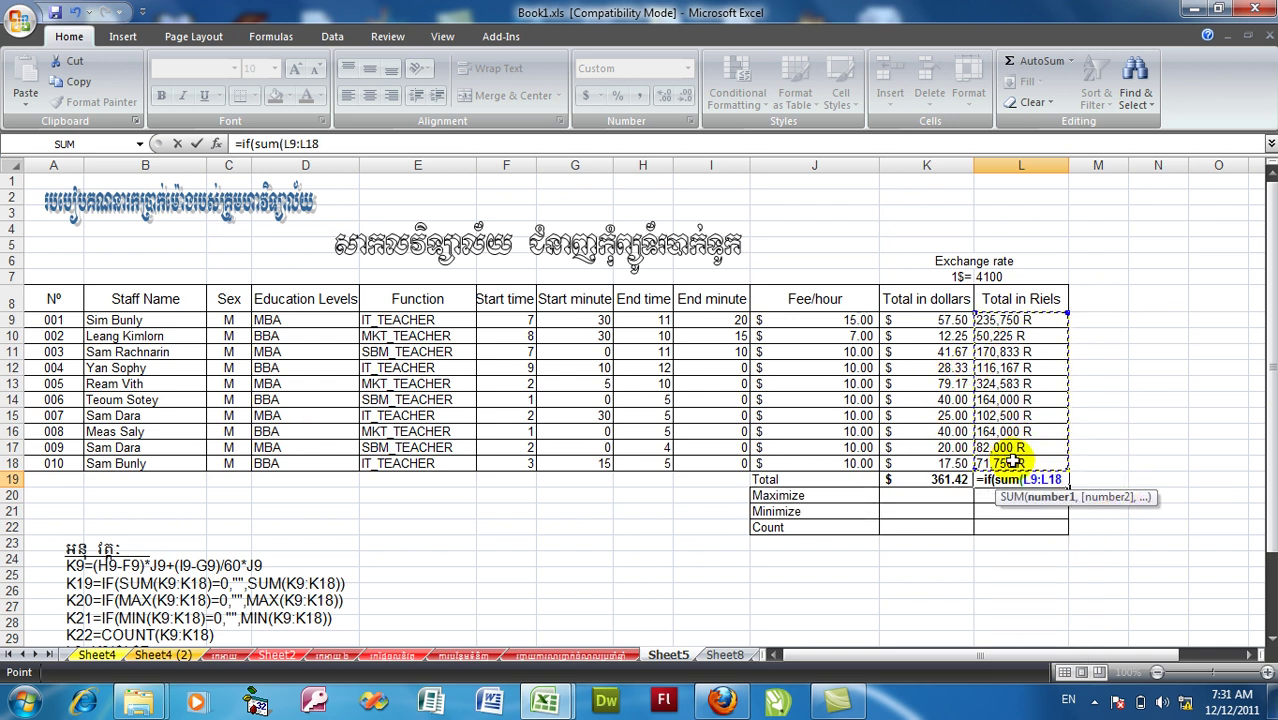
pyautogui.write(')=0')
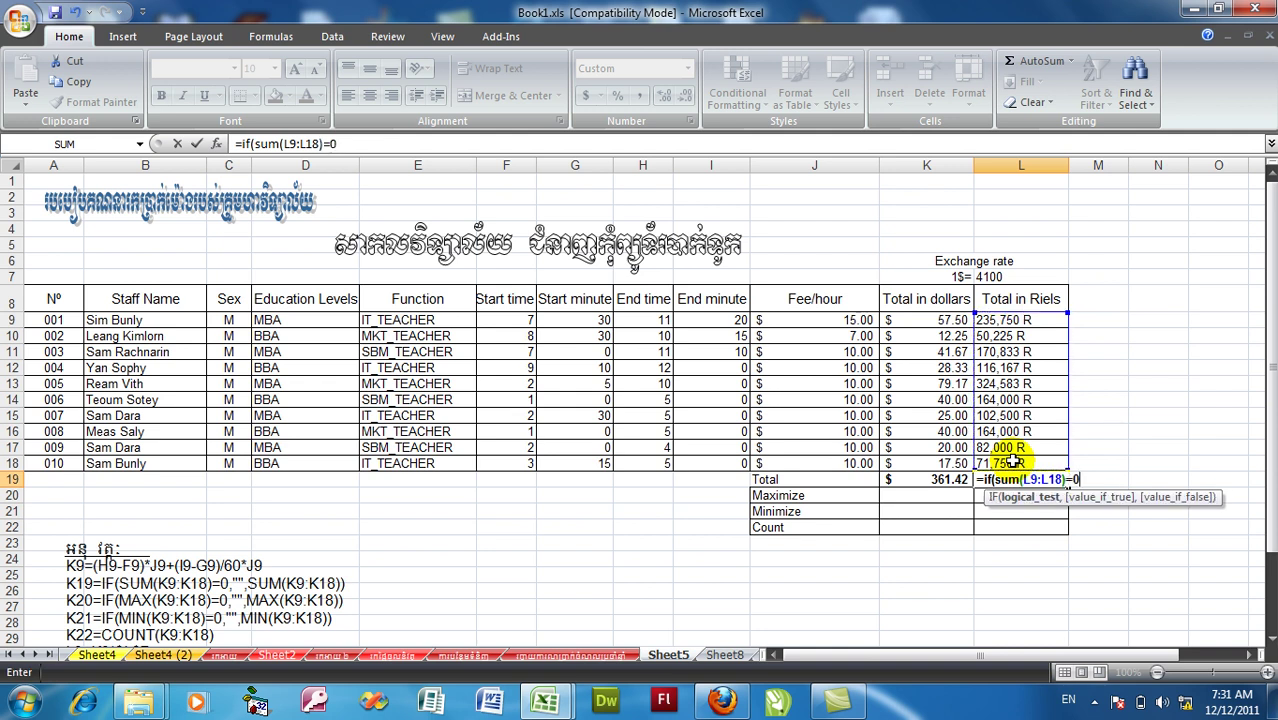
pyautogui.write(',""')
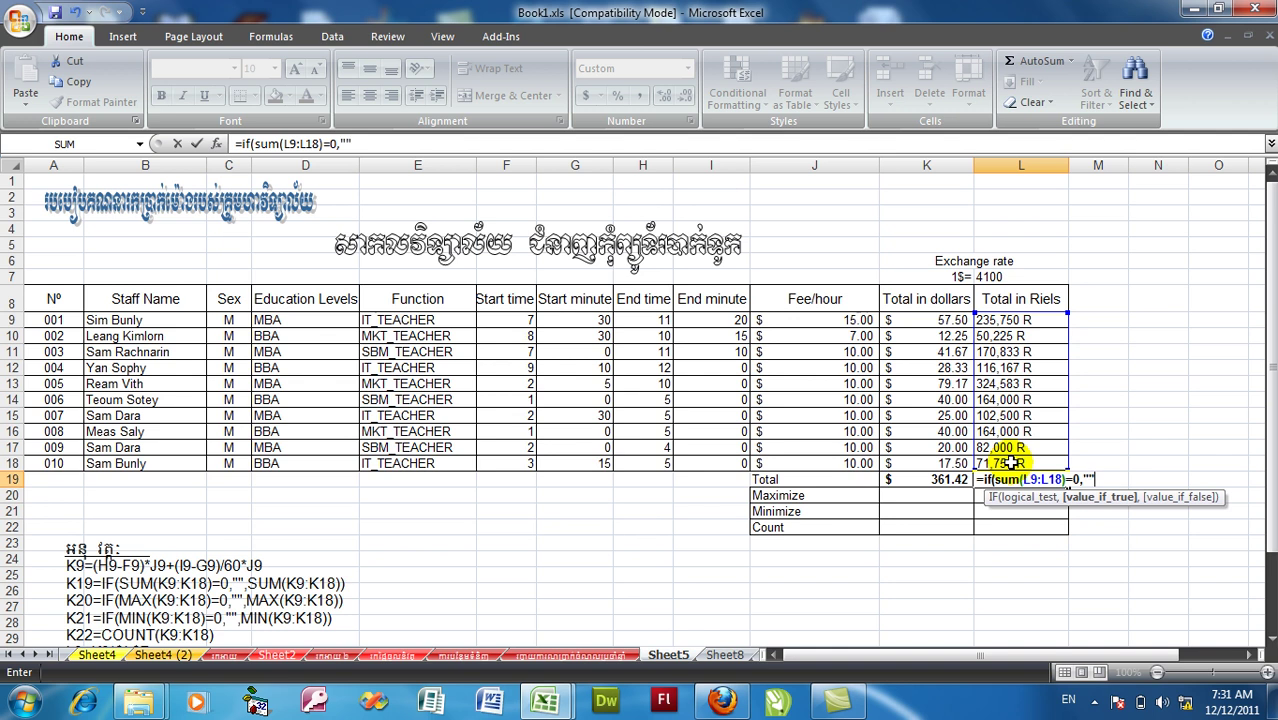
pyautogui.write(',sum')
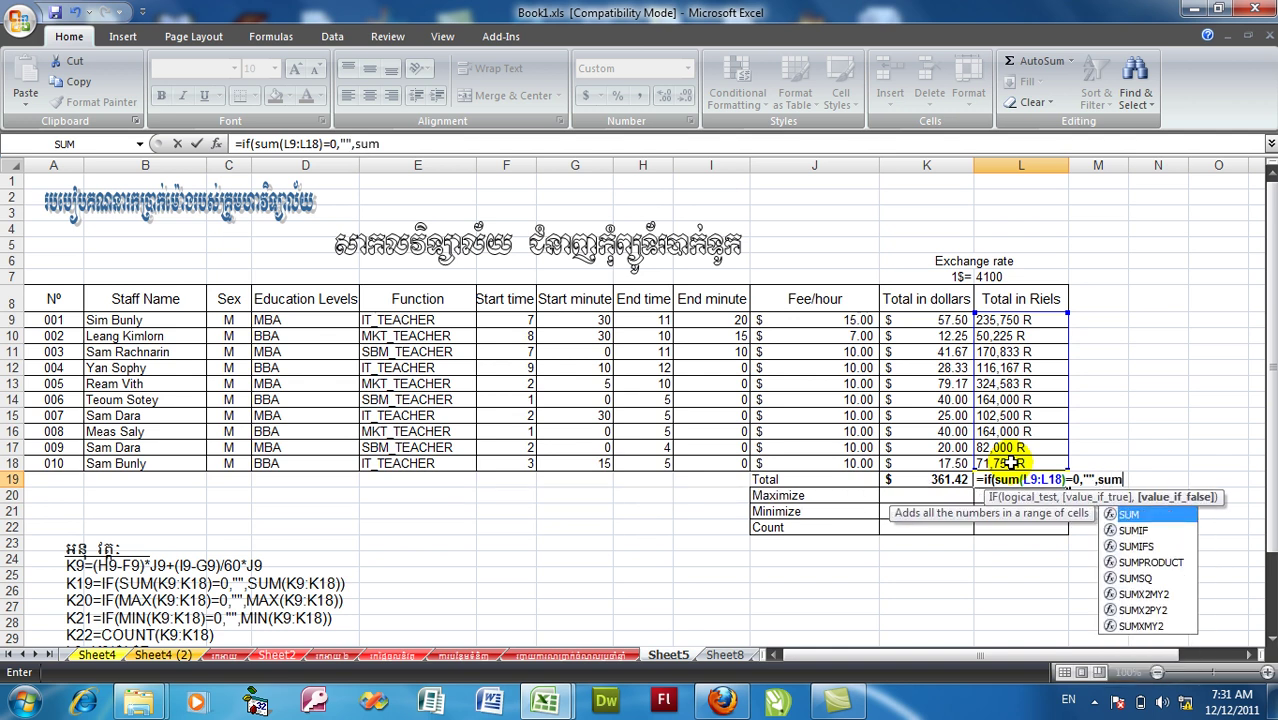
pyautogui.write('(')
pyautogui.click(1009, 319)
pyautogui.moveTo(1009, 319); pyautogui.dragTo(1030, 458)
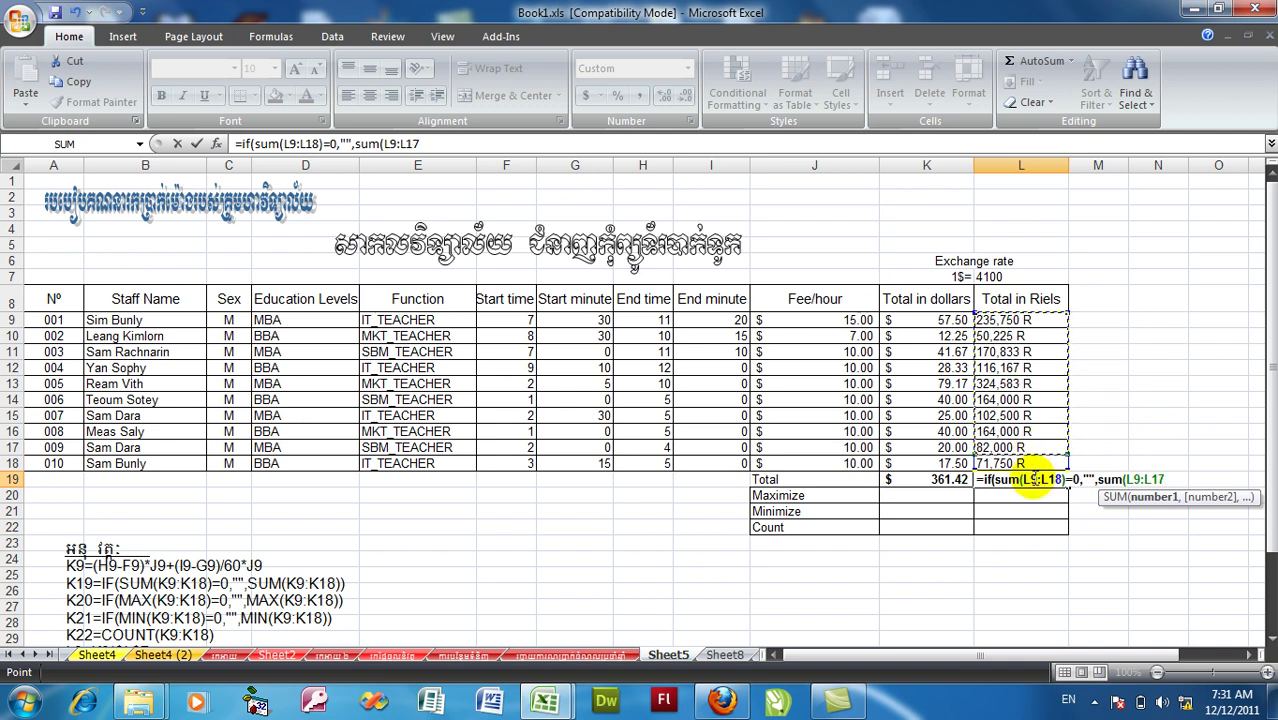
pyautogui.moveTo(1010, 319); pyautogui.dragTo(1017, 463)
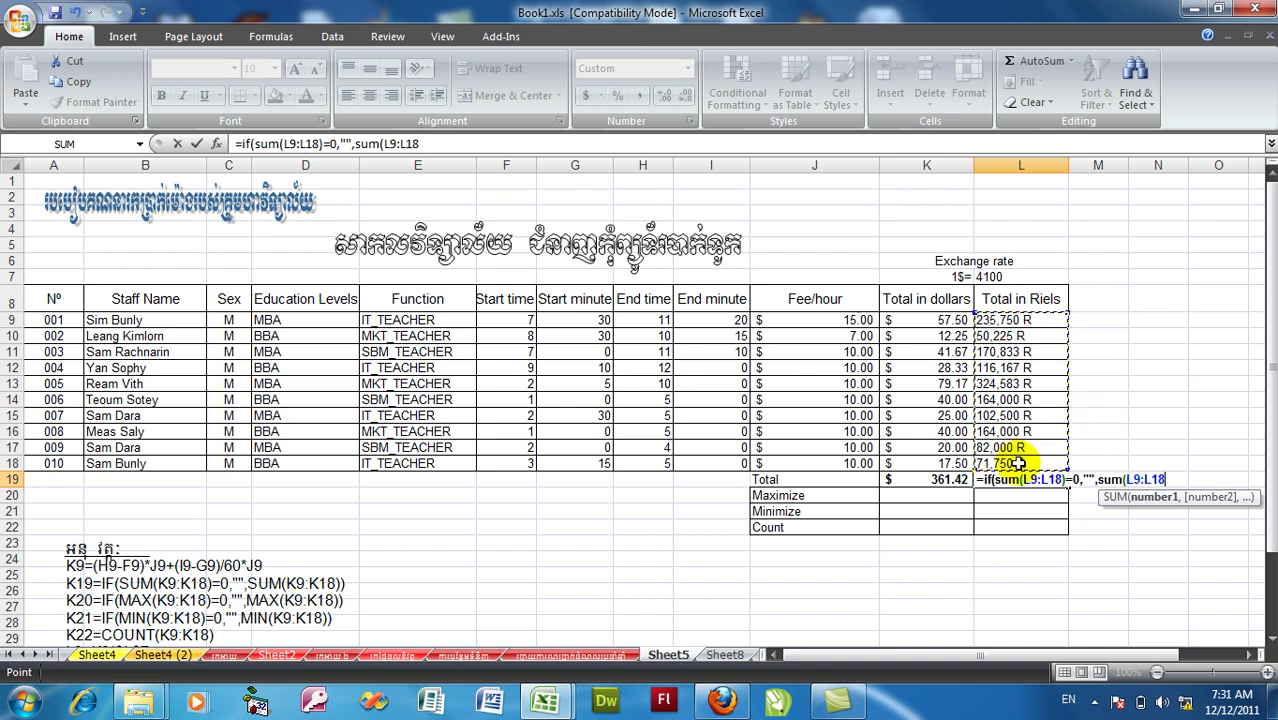
pyautogui.write(')')
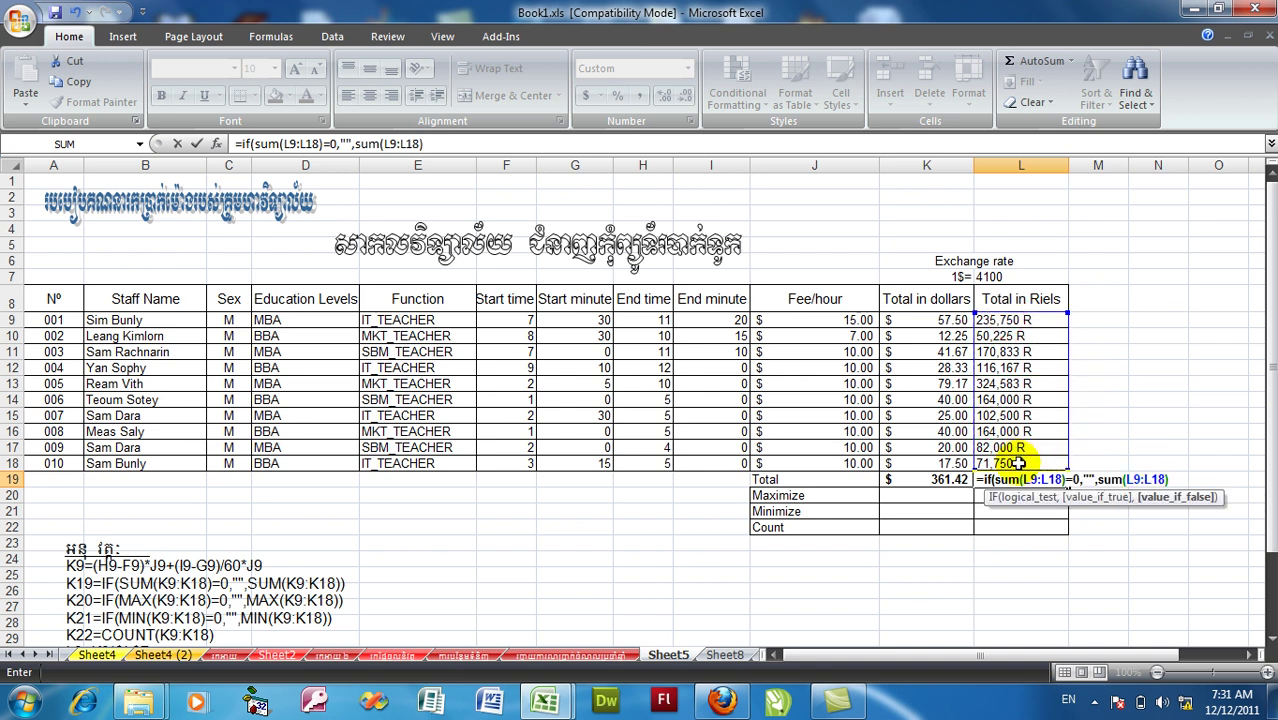
pyautogui.press('Return')
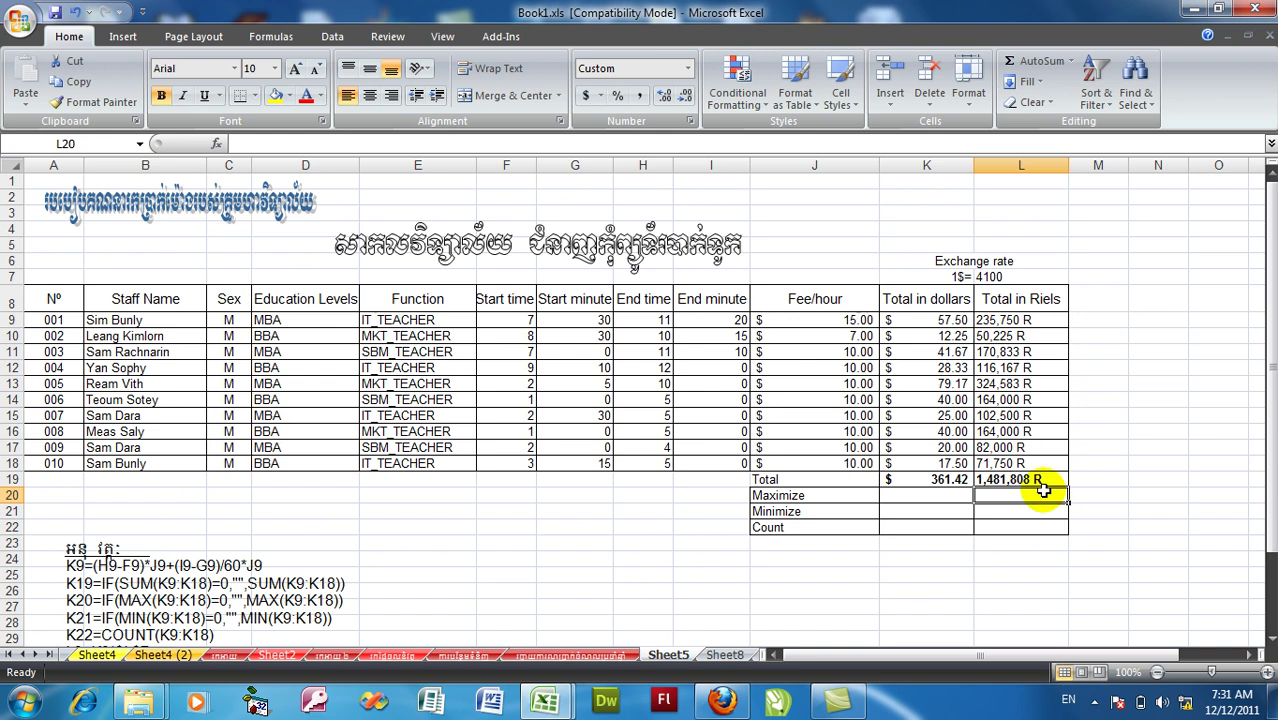
# In K20, begin an IF formula using MAX from the autocomplete list
pyautogui.click(926, 494)
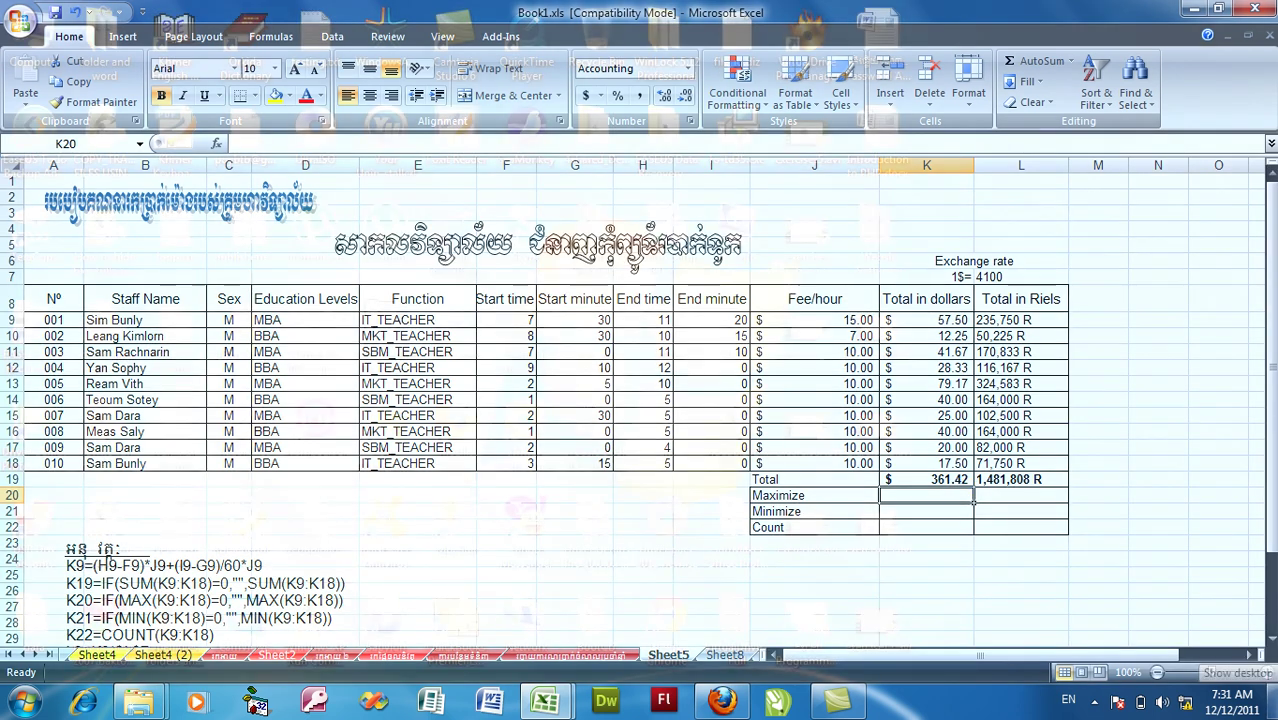
pyautogui.click(1271, 700)
pyautogui.click(1271, 705)
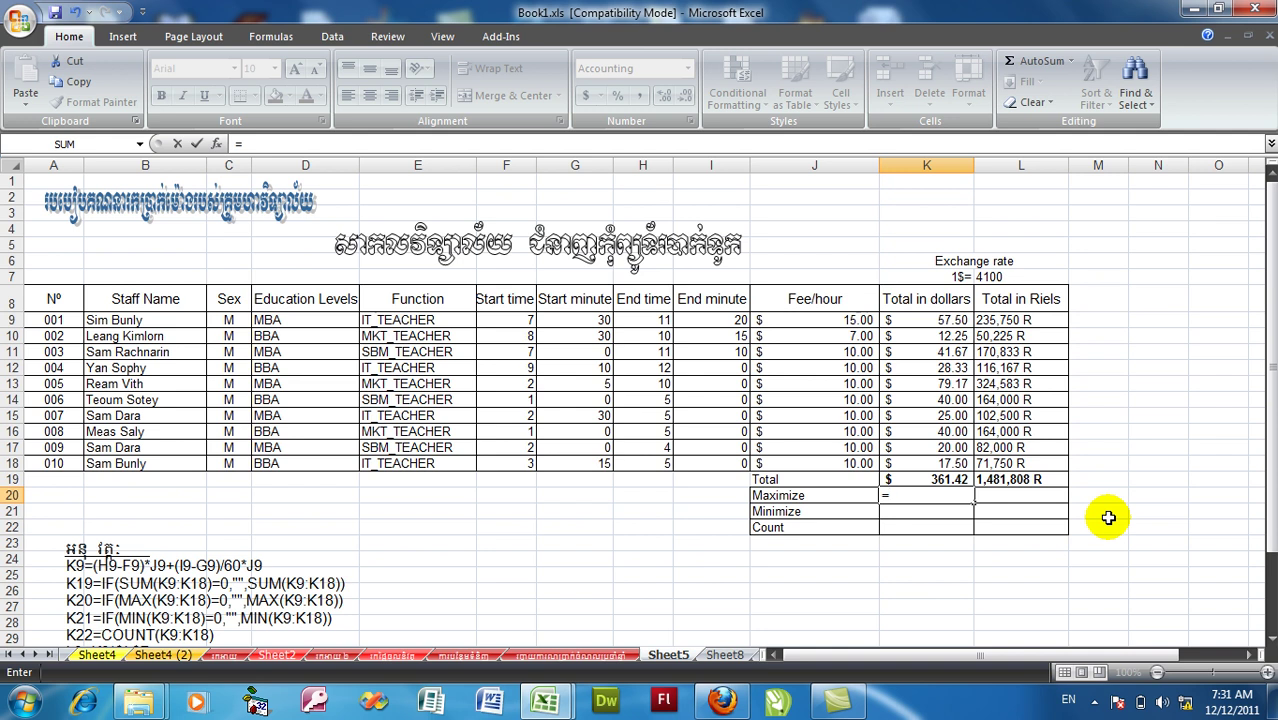
pyautogui.write('if(')
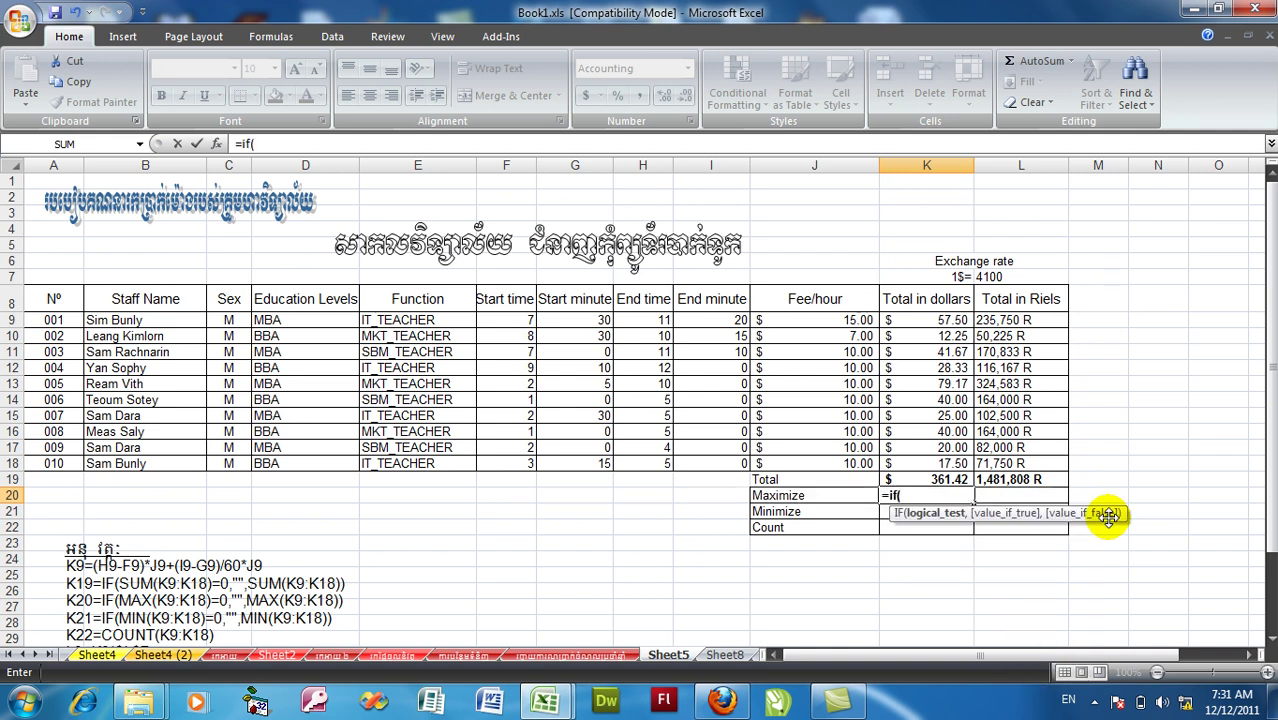
pyautogui.write('ma')
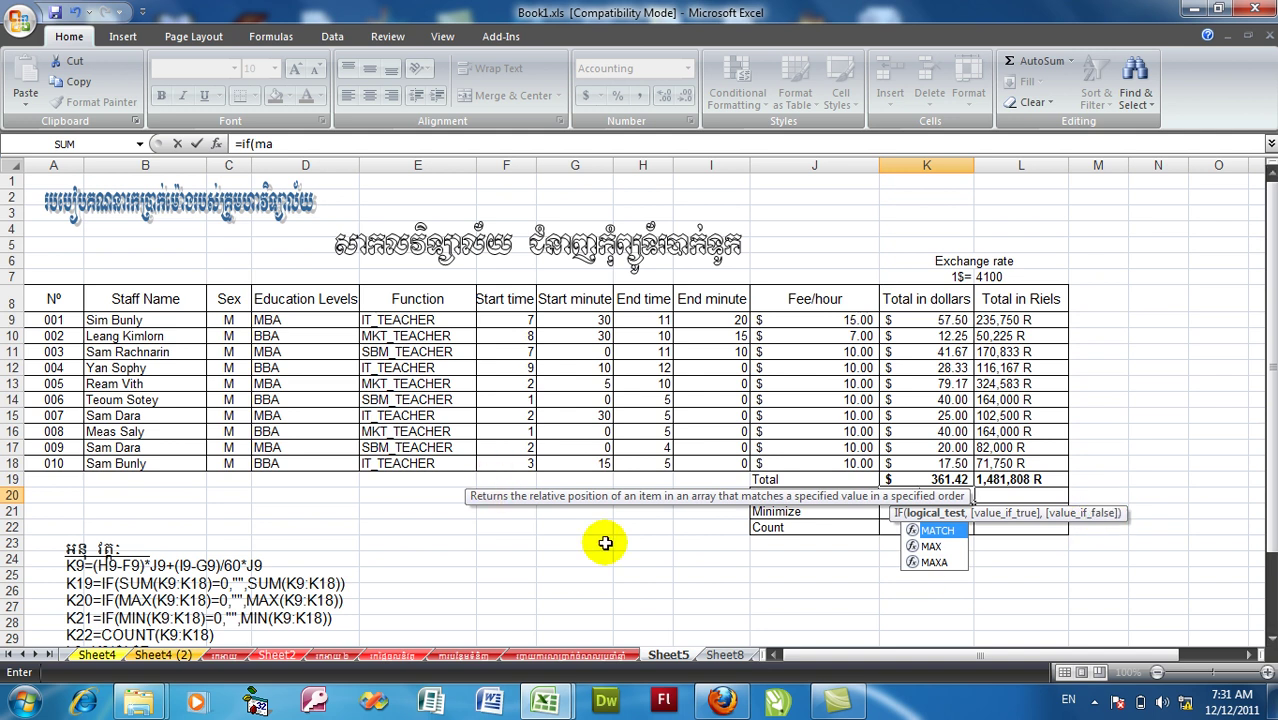
pyautogui.click(951, 547)
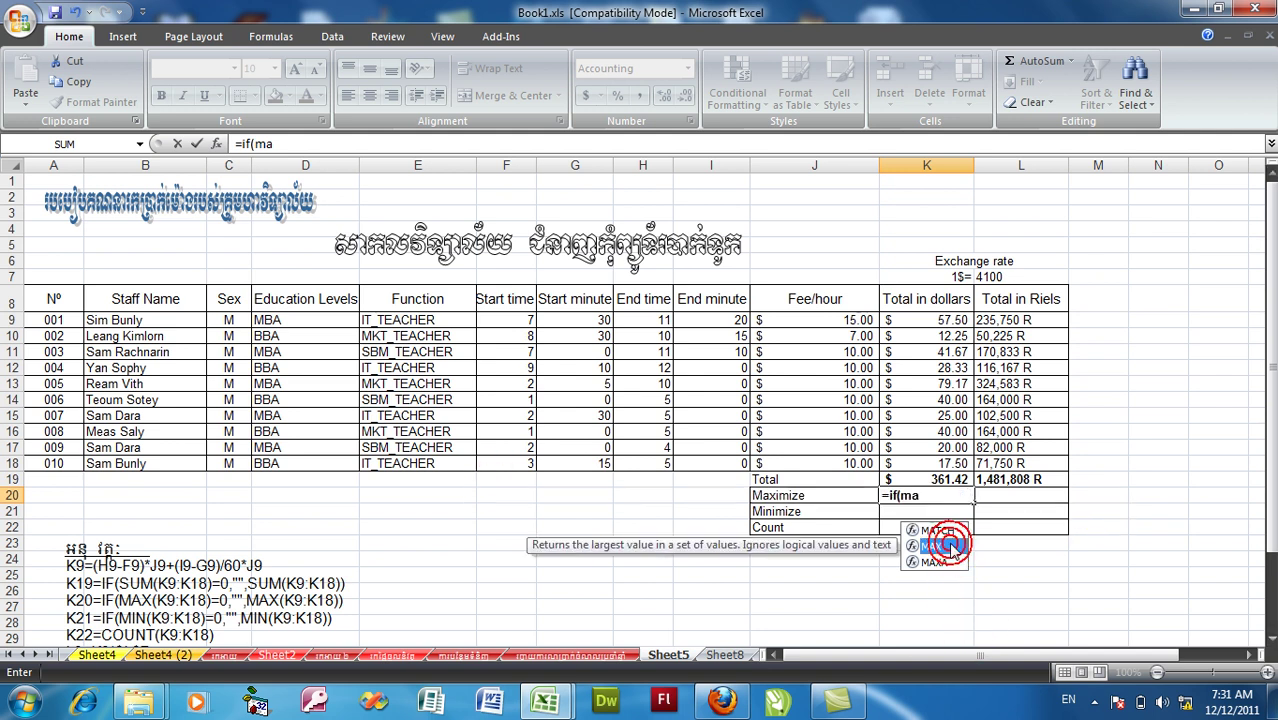
pyautogui.press('Tab')
pyautogui.click(929, 495)
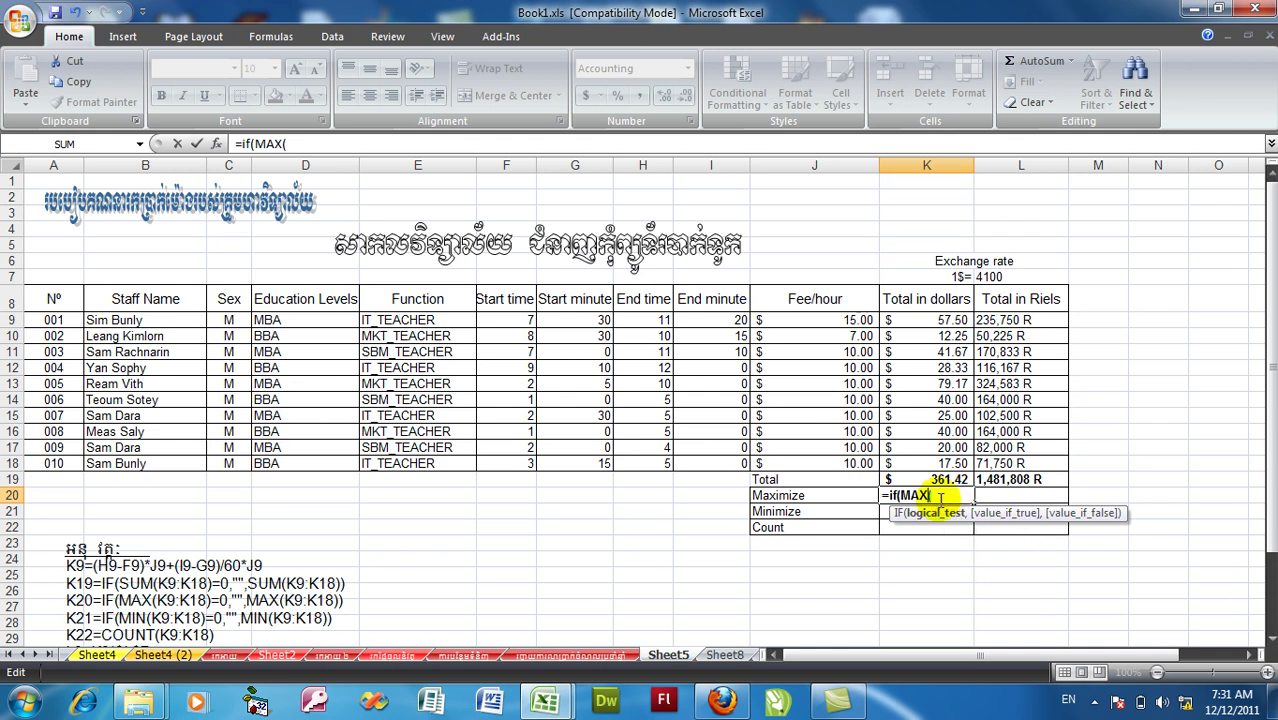
pyautogui.click(934, 496)
# Complete =IF(MAX(K9:K18)=0,"",MAX(K9:K18)) and accept the correction, showing $79.17
pyautogui.moveTo(928, 320); pyautogui.dragTo(928, 463)
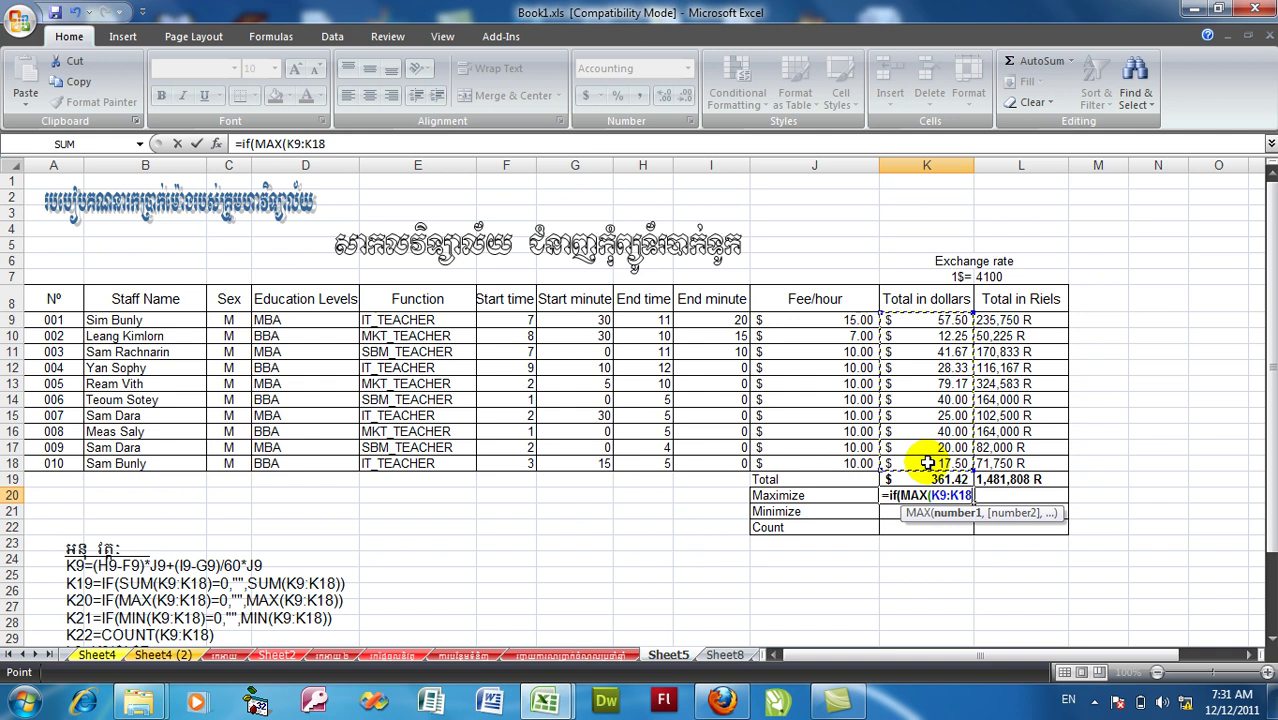
pyautogui.write(')=')
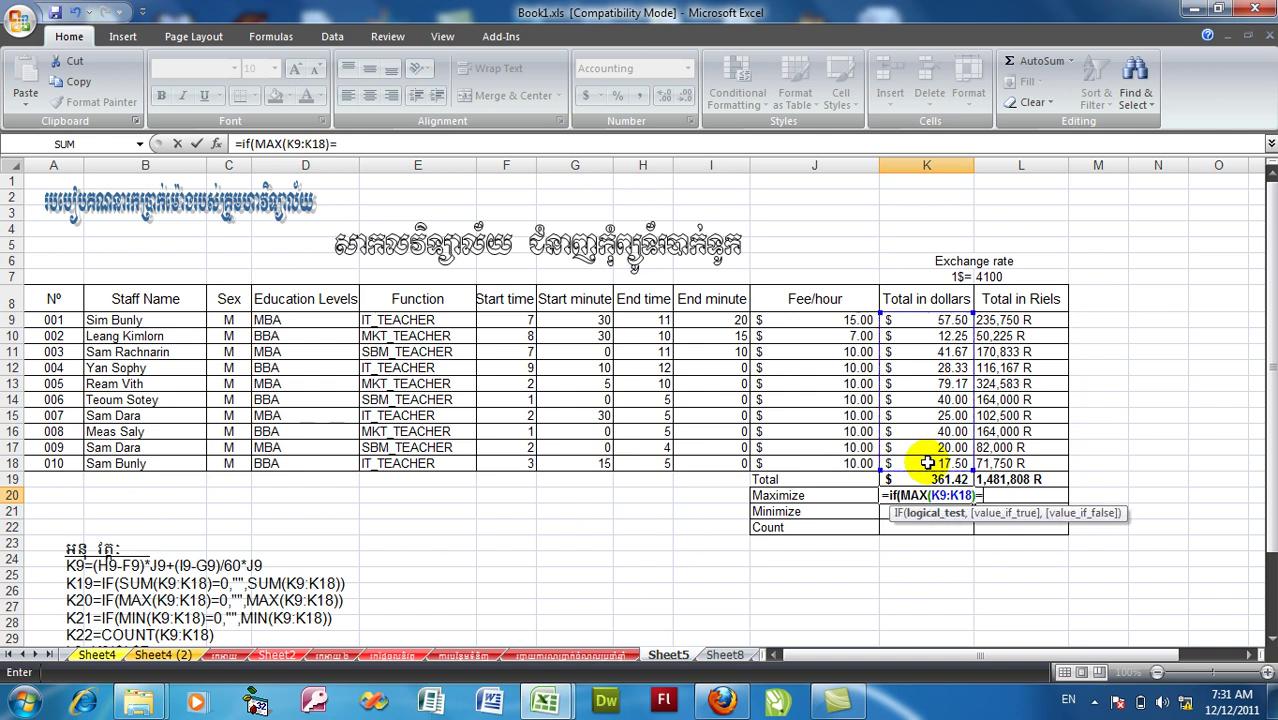
pyautogui.write('0,"",m')
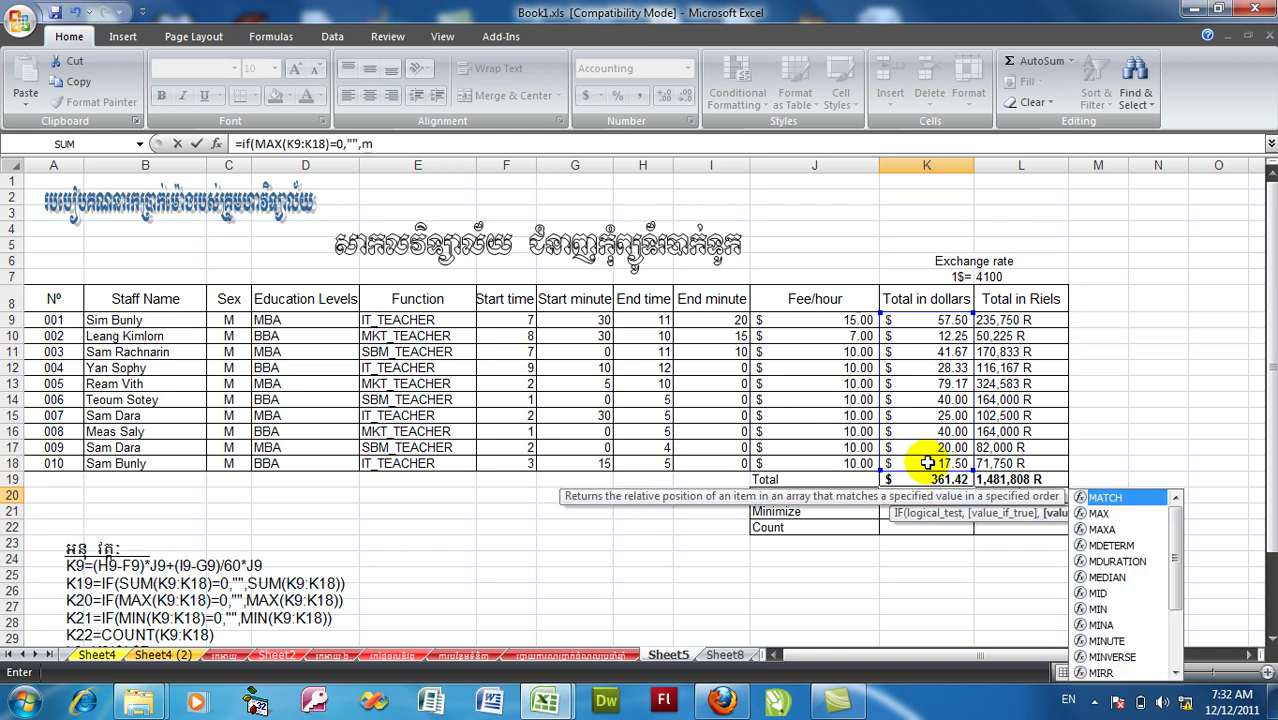
pyautogui.write('ax(')
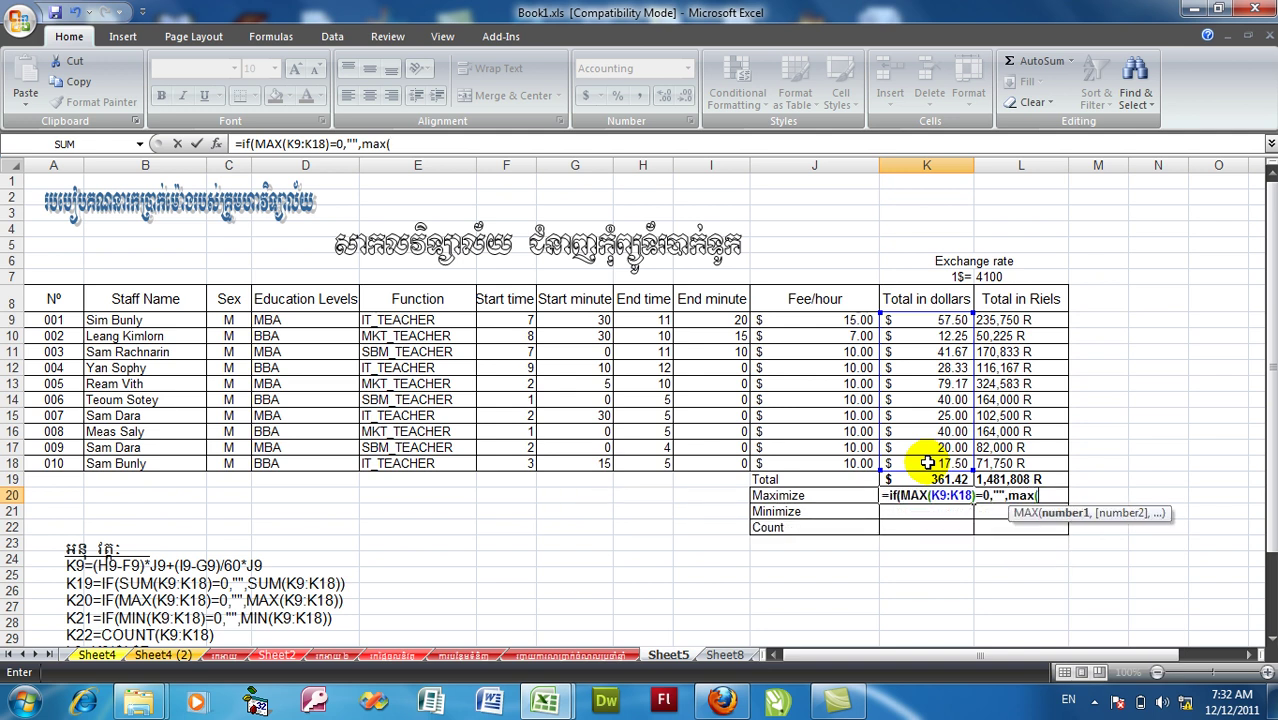
pyautogui.moveTo(914, 320); pyautogui.dragTo(911, 459)
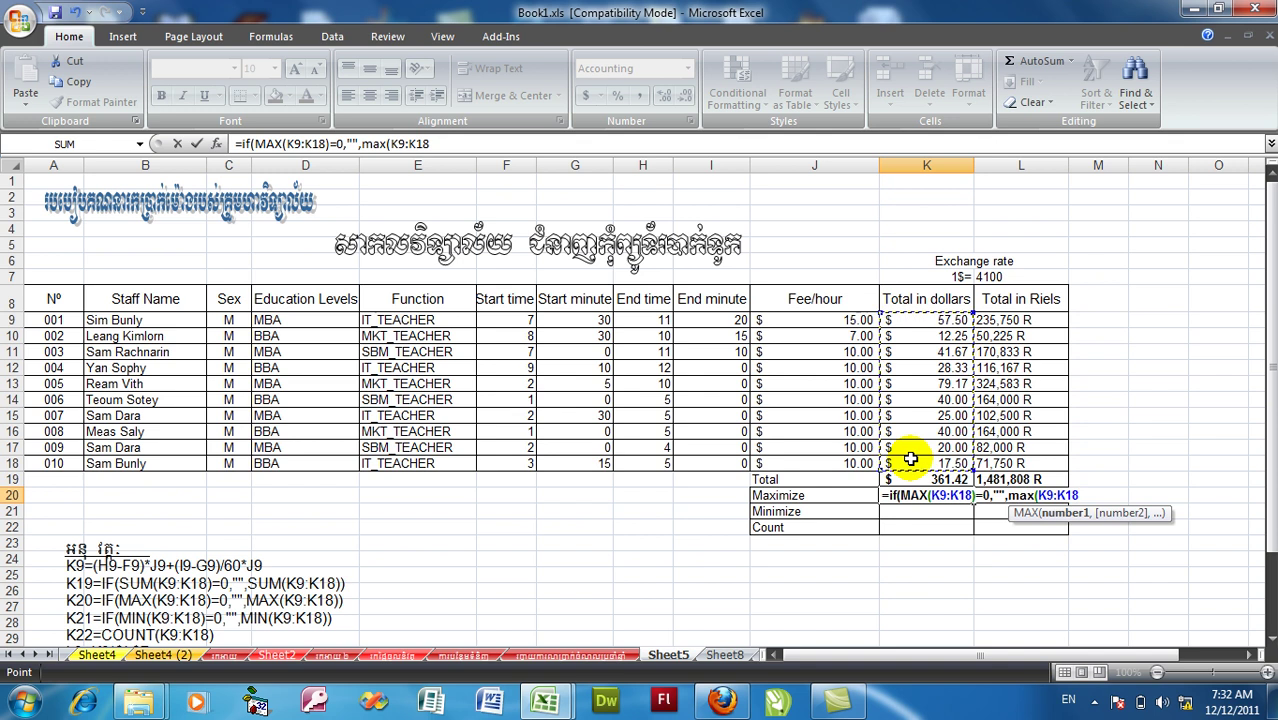
pyautogui.write(')')
pyautogui.press('Return')
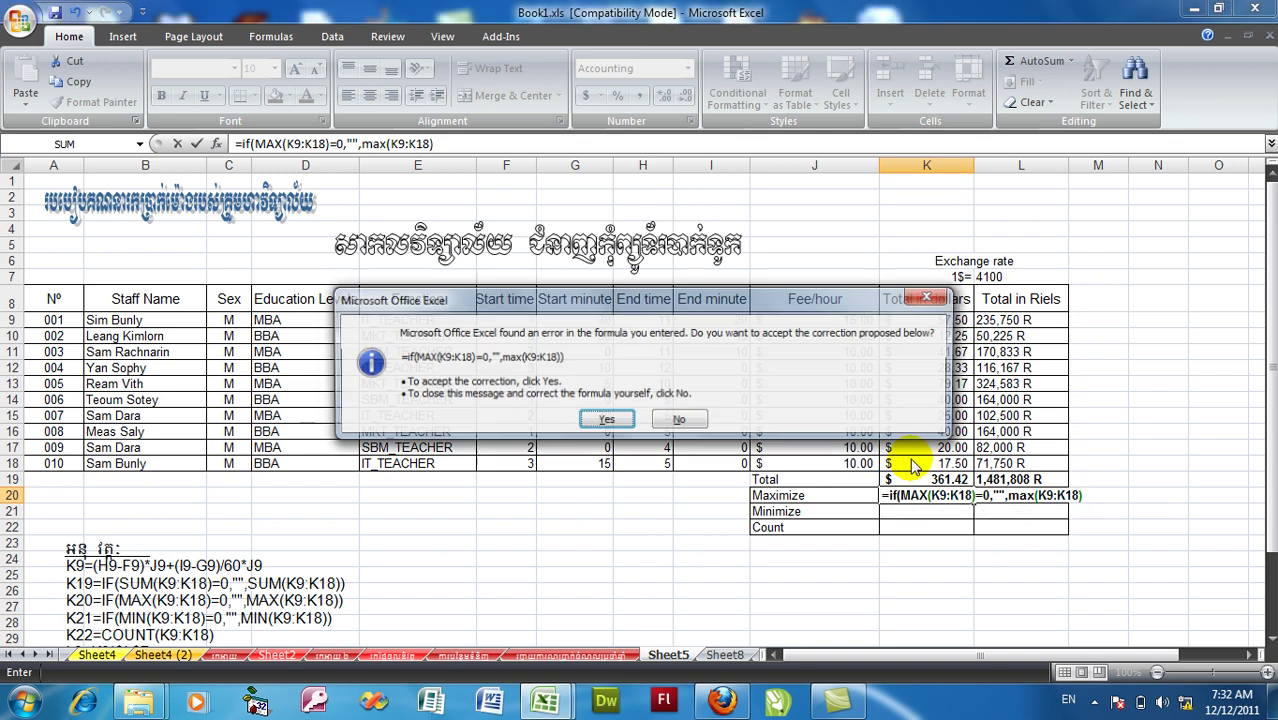
pyautogui.click(597, 420)
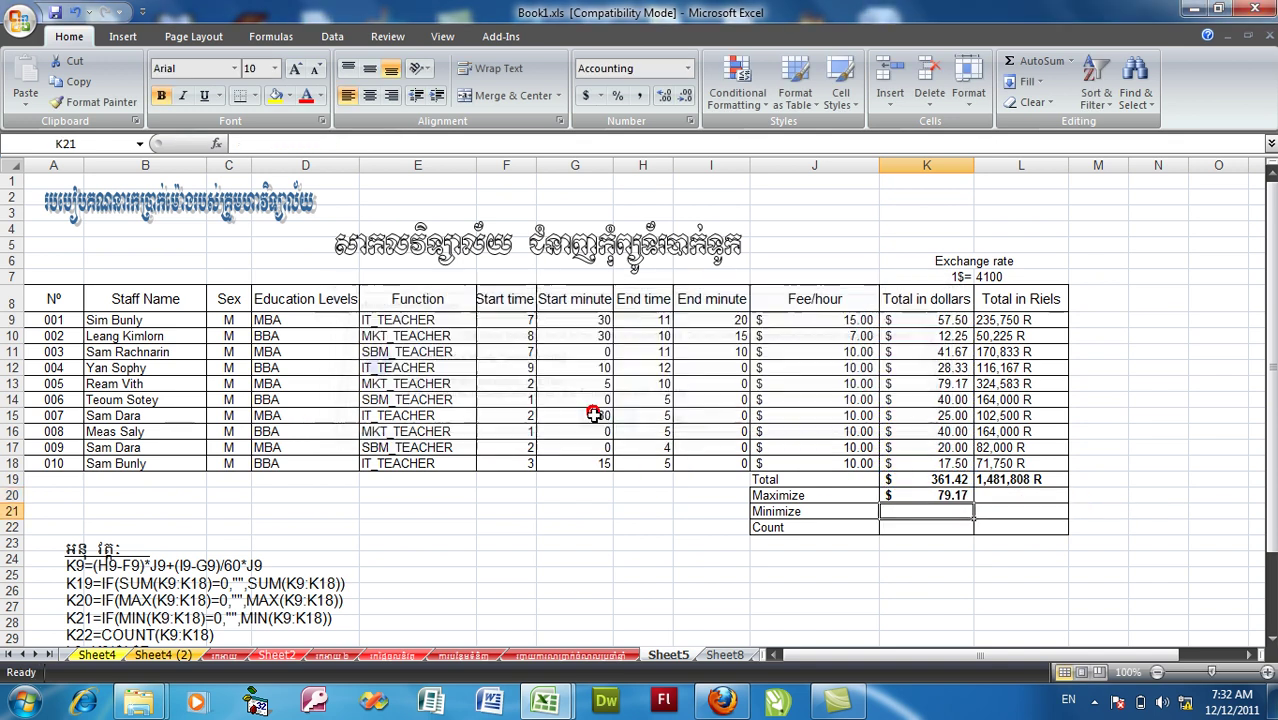
pyautogui.click(938, 495)
# Enter =IF(MIN(K9:K18)=0,"",MIN(K9:K18)) in K21, giving $12.25
pyautogui.click(952, 514)
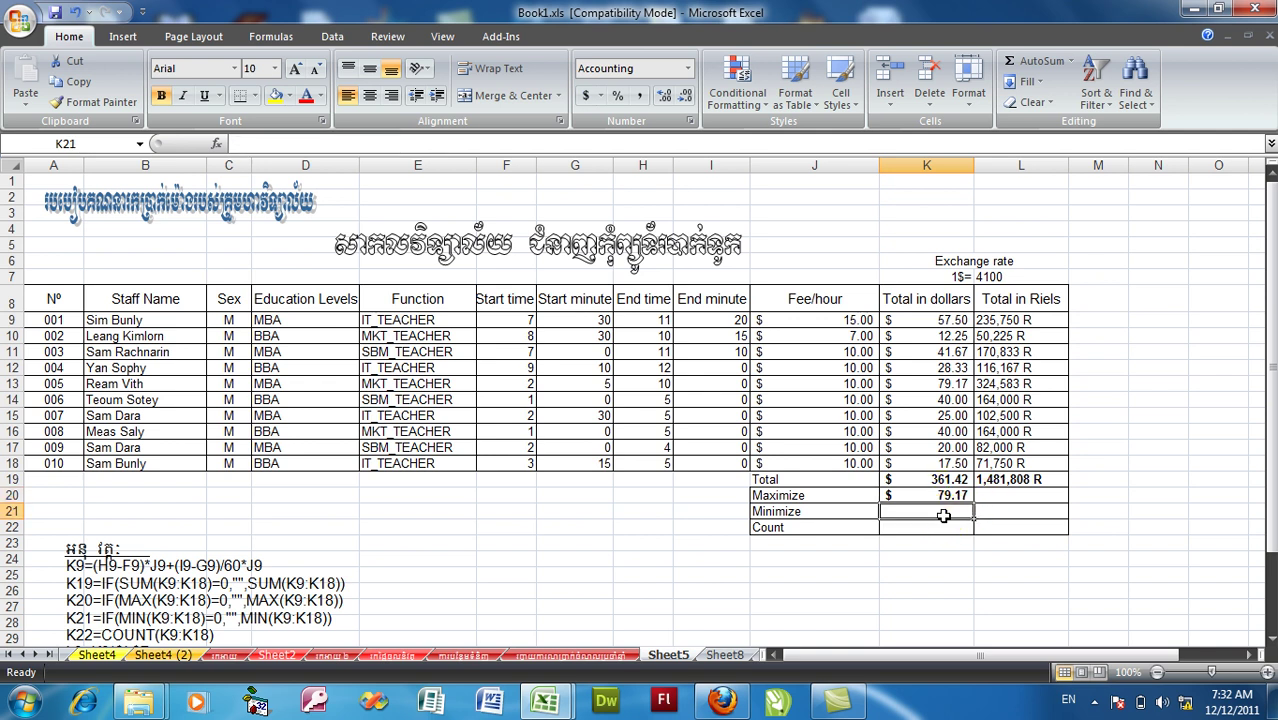
pyautogui.write('=')
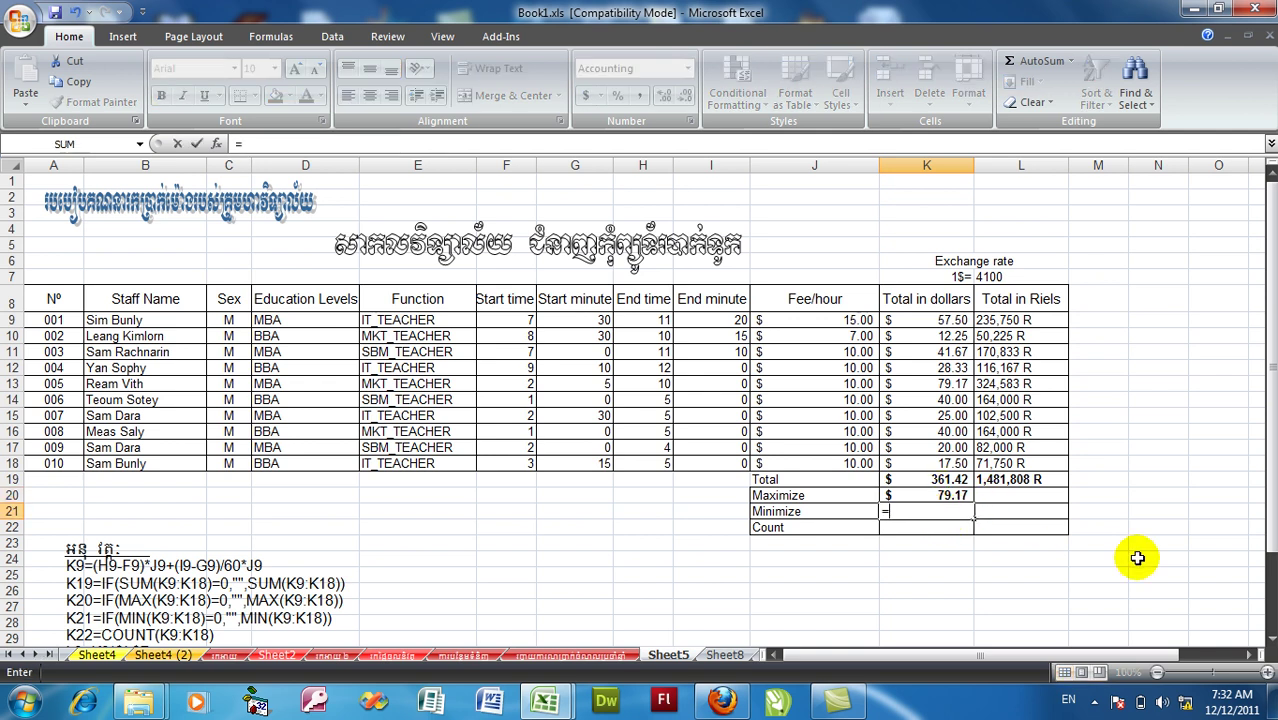
pyautogui.write('if')
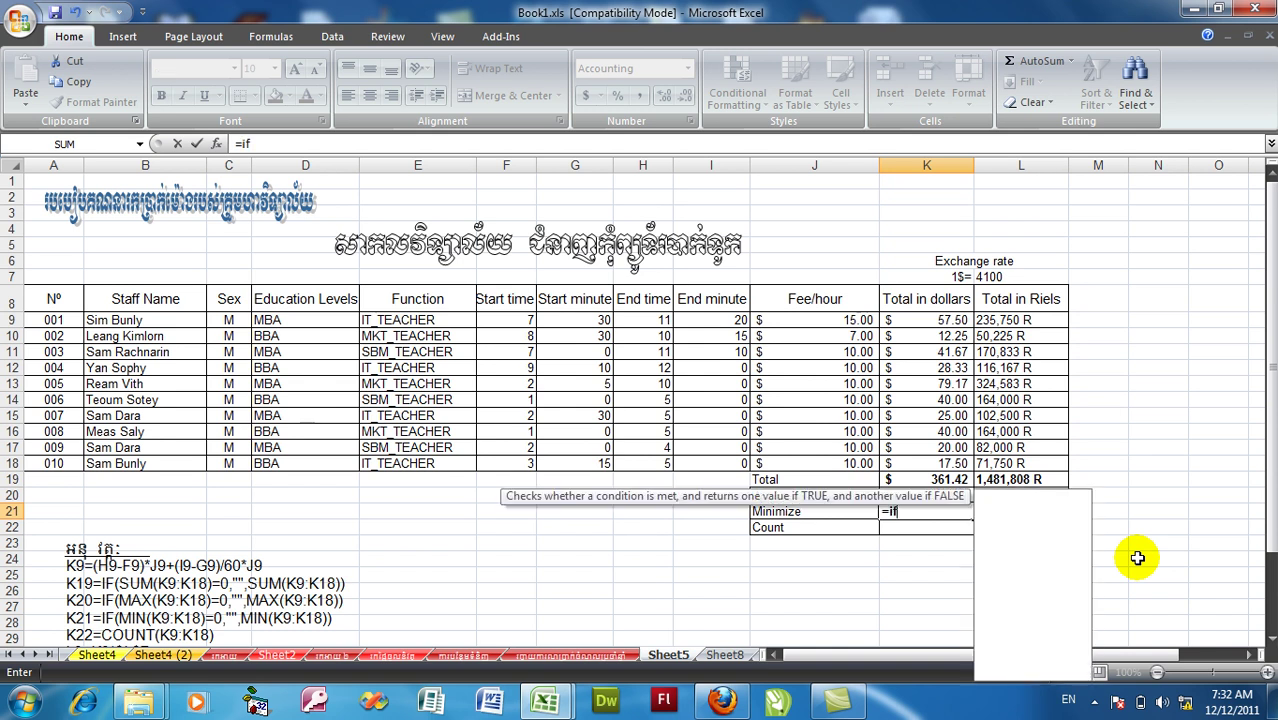
pyautogui.write('(m')
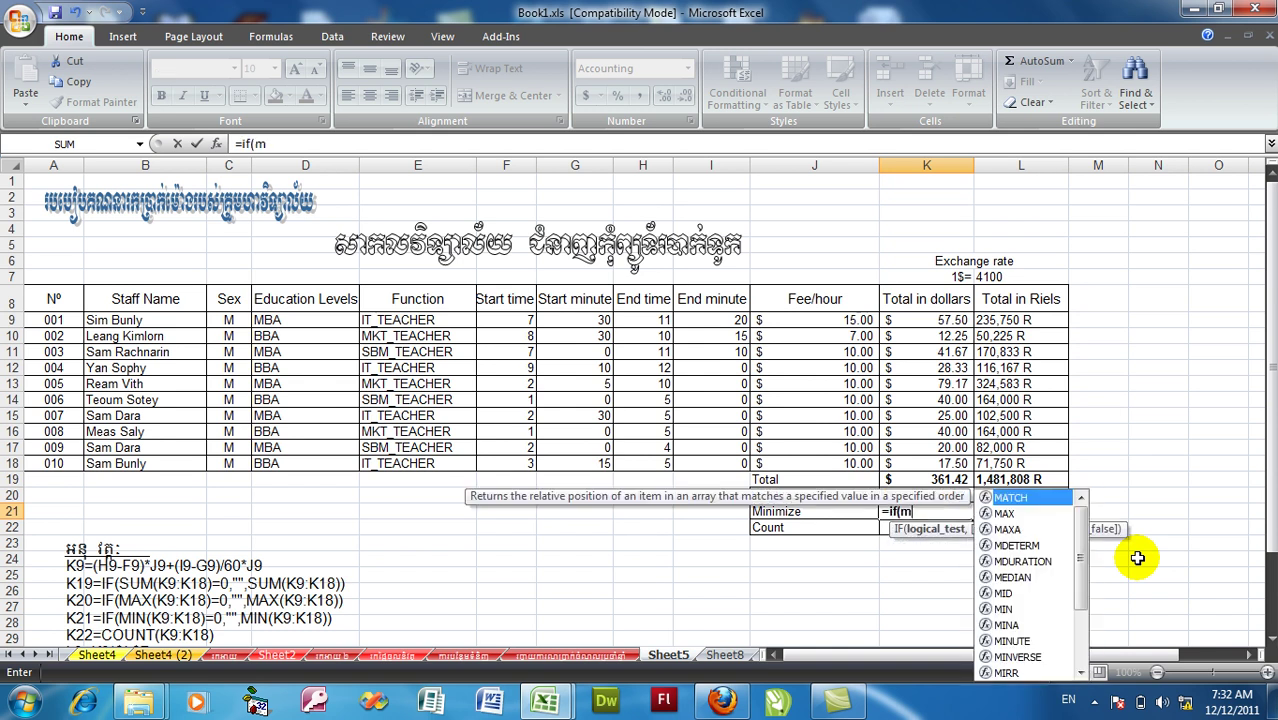
pyautogui.write('in')
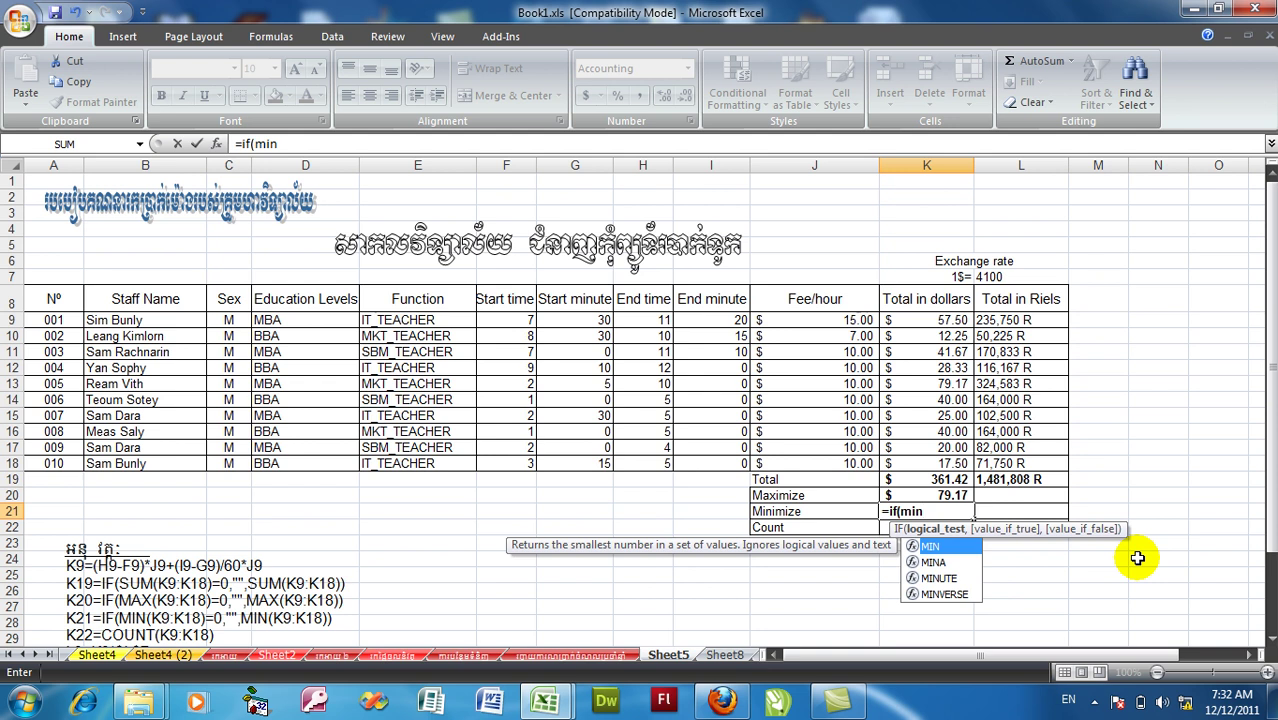
pyautogui.write('(')
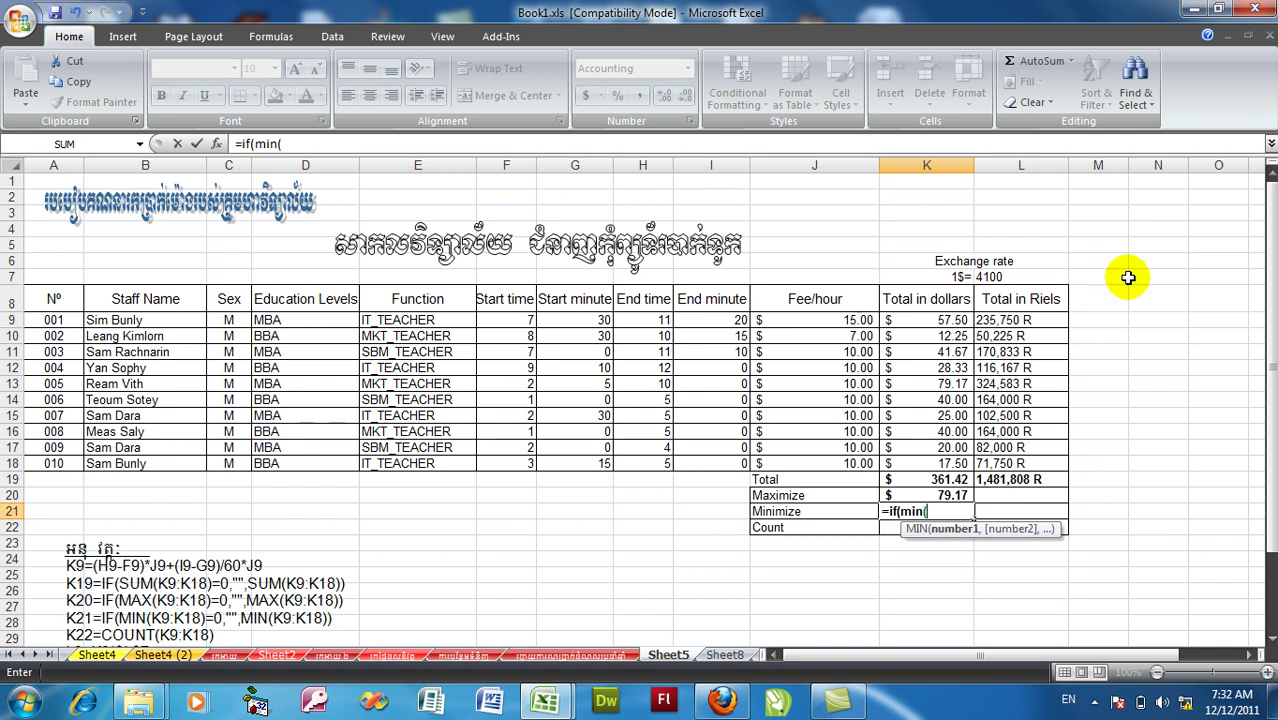
pyautogui.moveTo(934, 319); pyautogui.dragTo(934, 458)
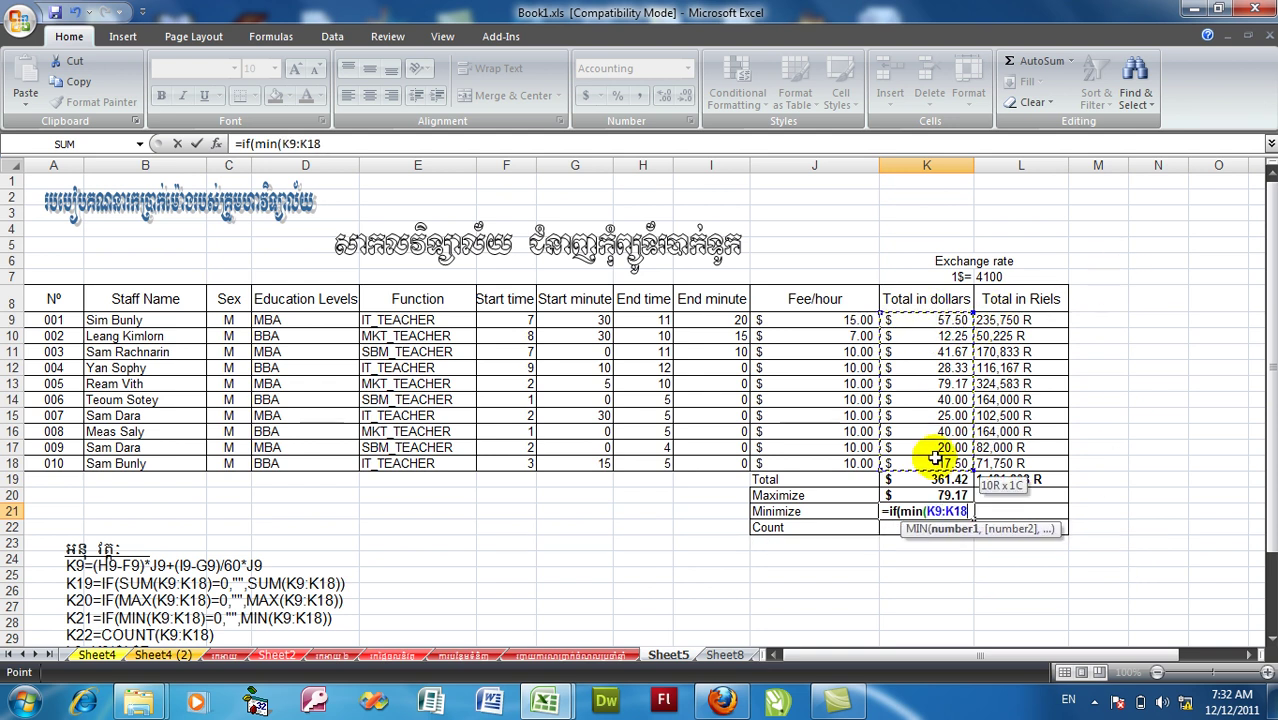
pyautogui.write(')')
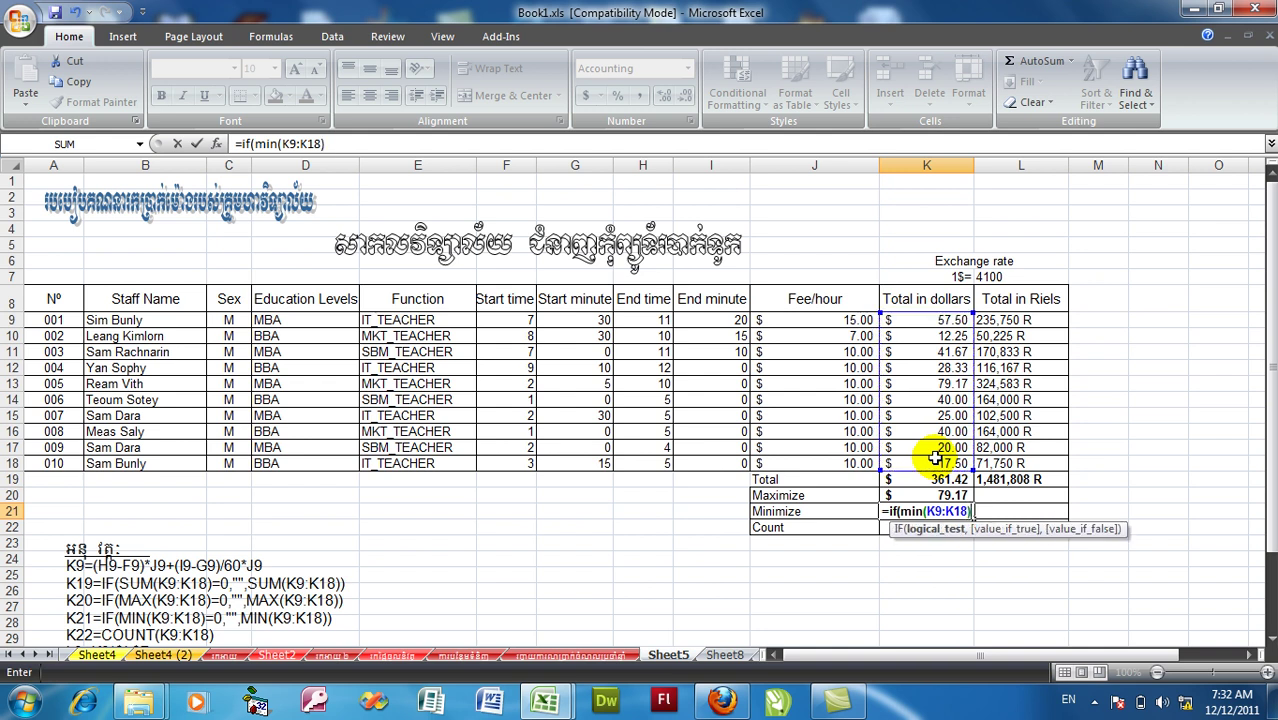
pyautogui.write('=0,"",min')
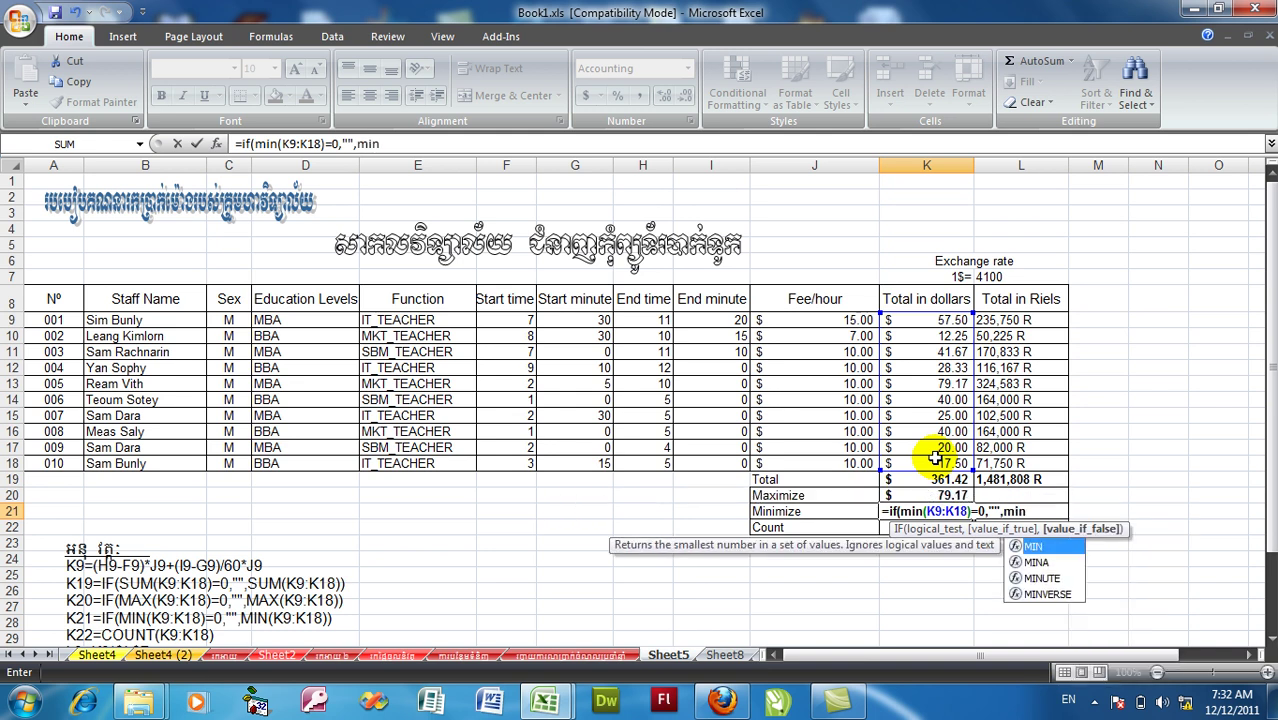
pyautogui.write('(')
pyautogui.moveTo(906, 320); pyautogui.dragTo(917, 467)
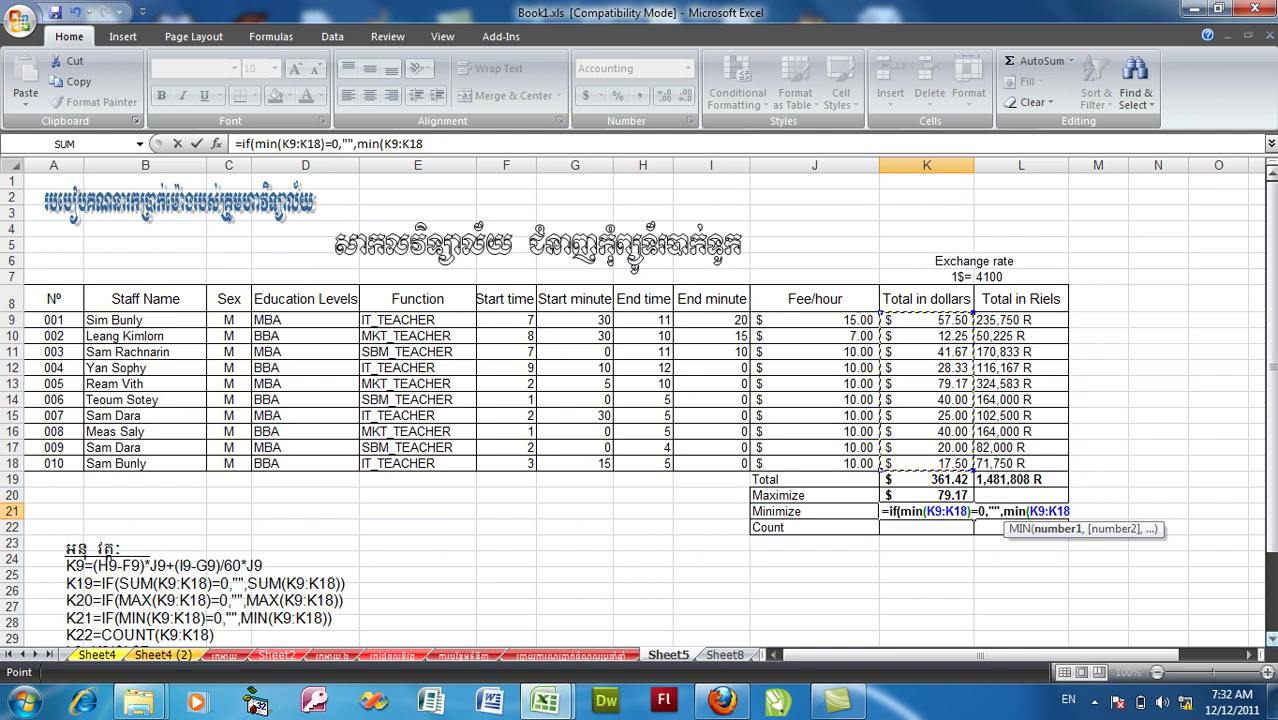
pyautogui.write(')')
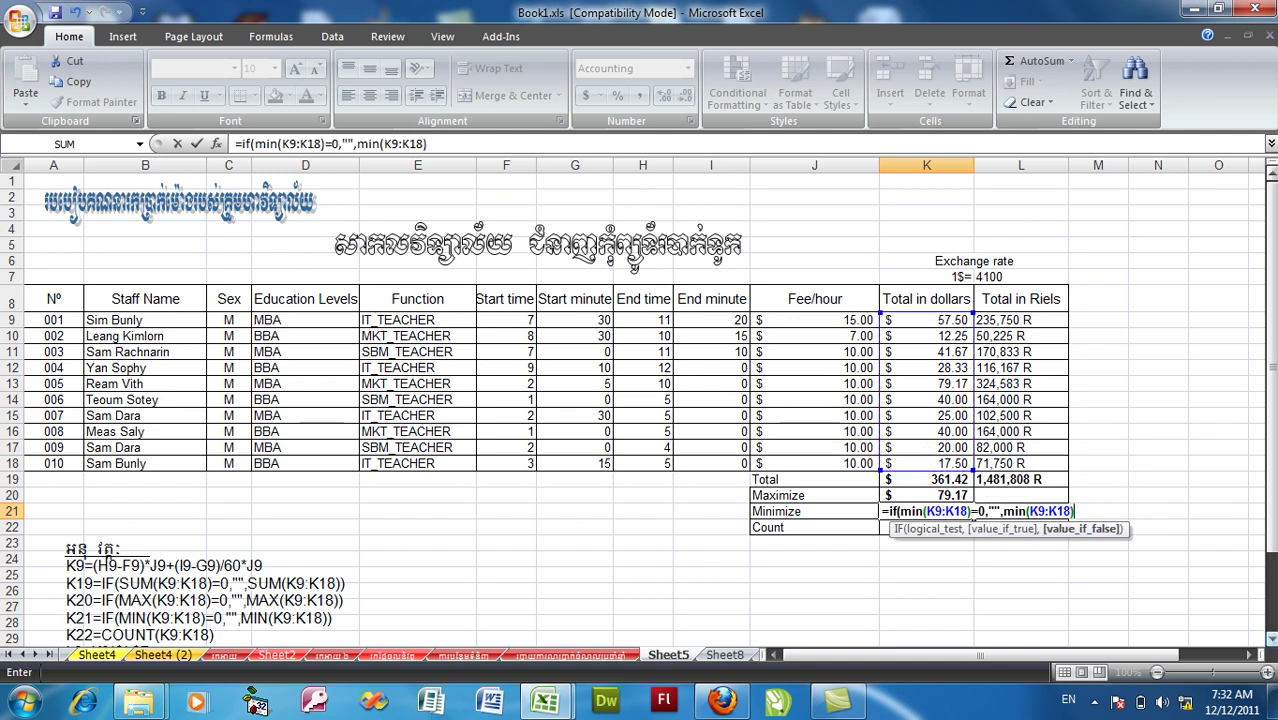
pyautogui.press('Return')
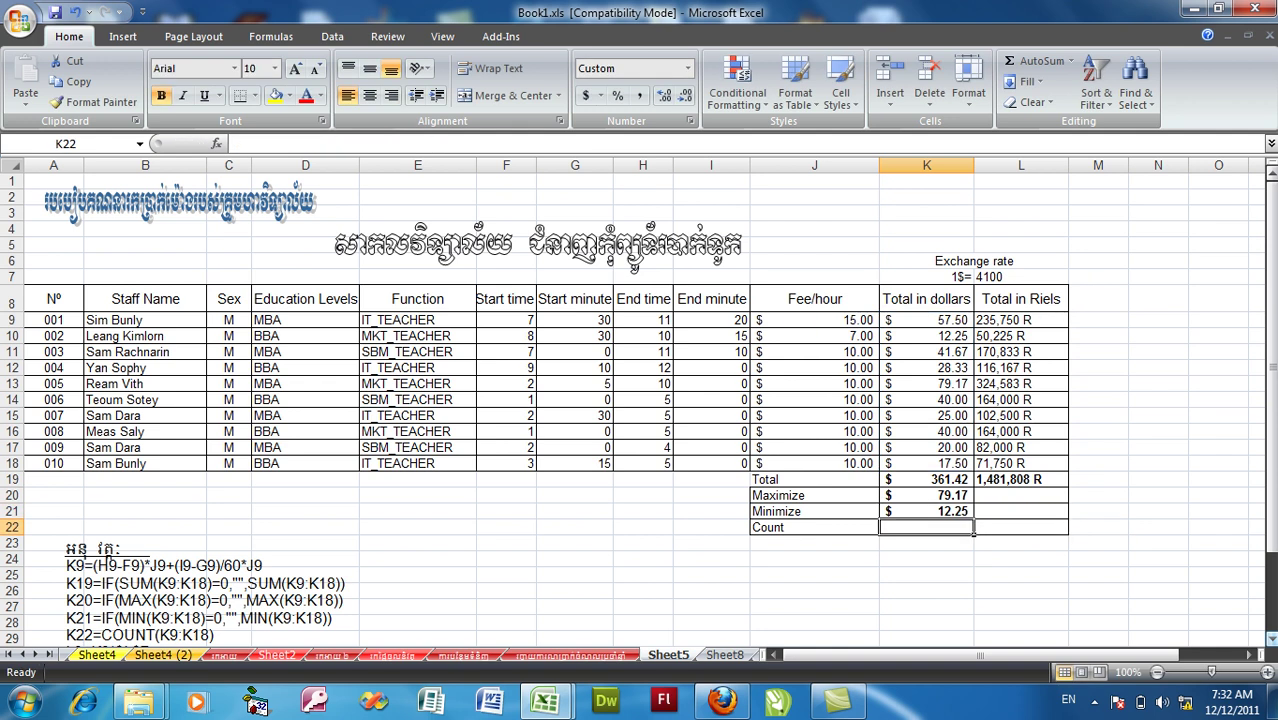
# Enter a COUNT formula over the dollar totals in K22, showing 11 People
pyautogui.write('=')
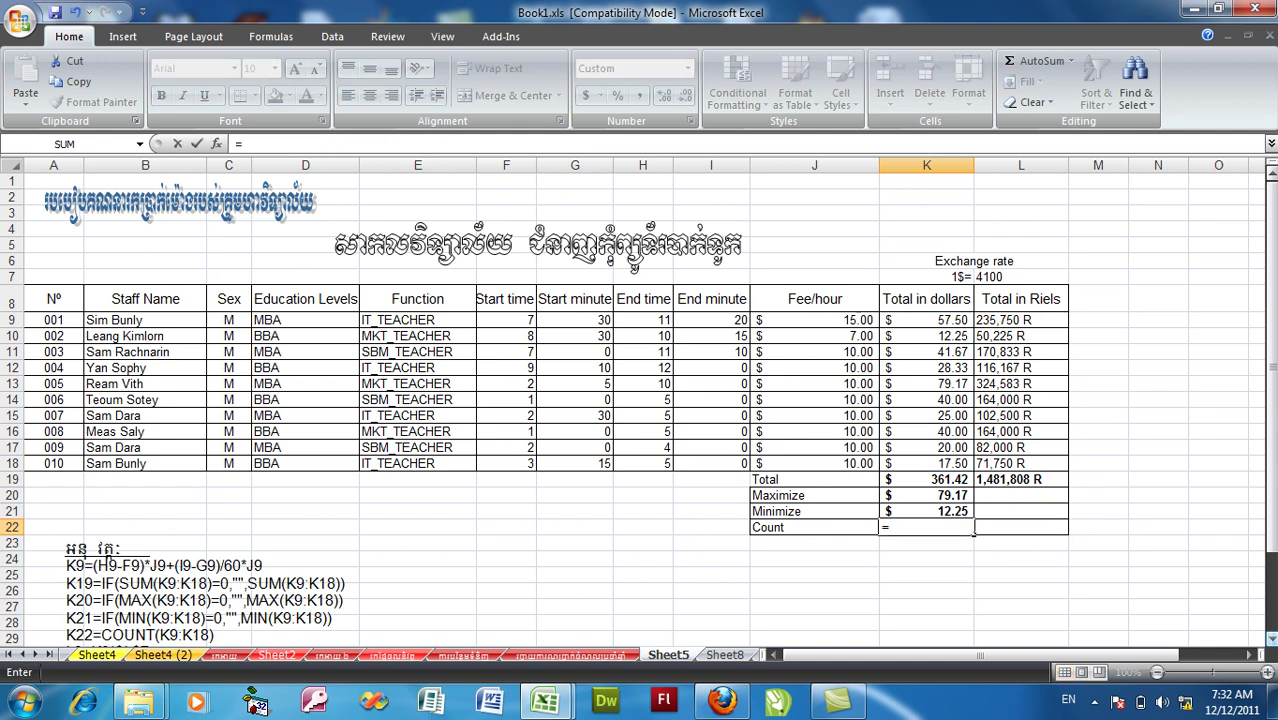
pyautogui.write('cou')
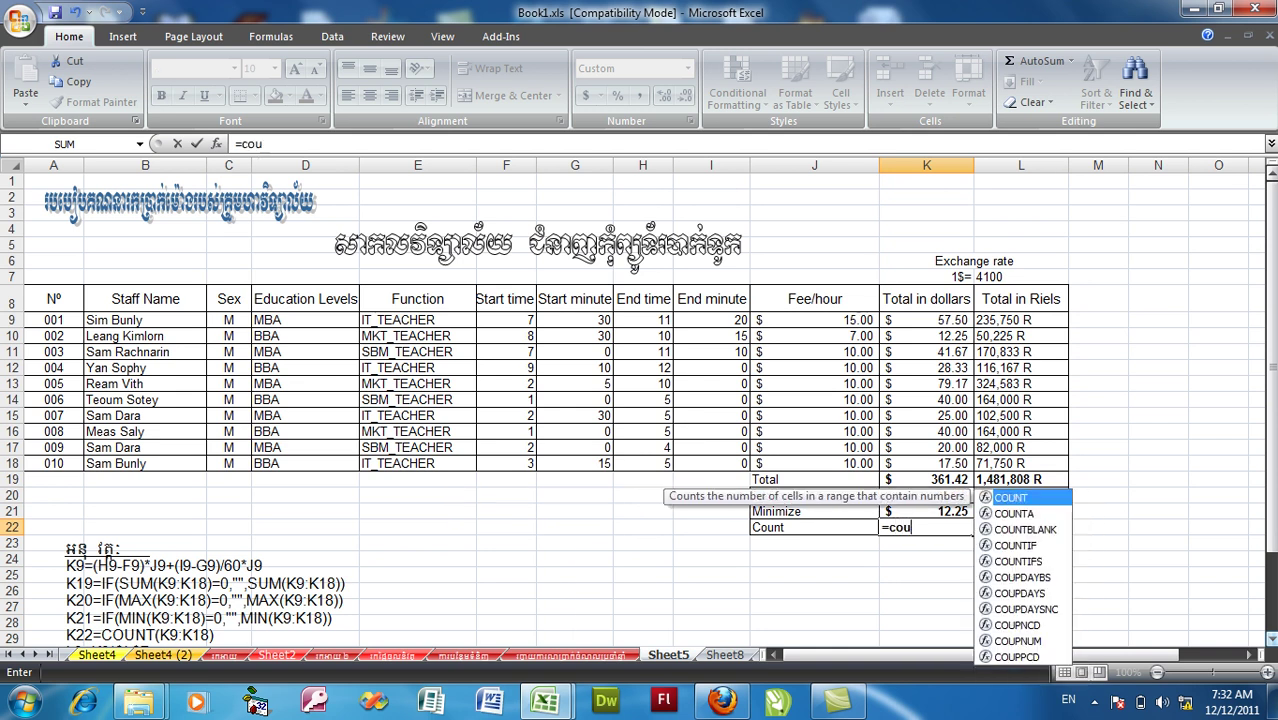
pyautogui.write('nt')
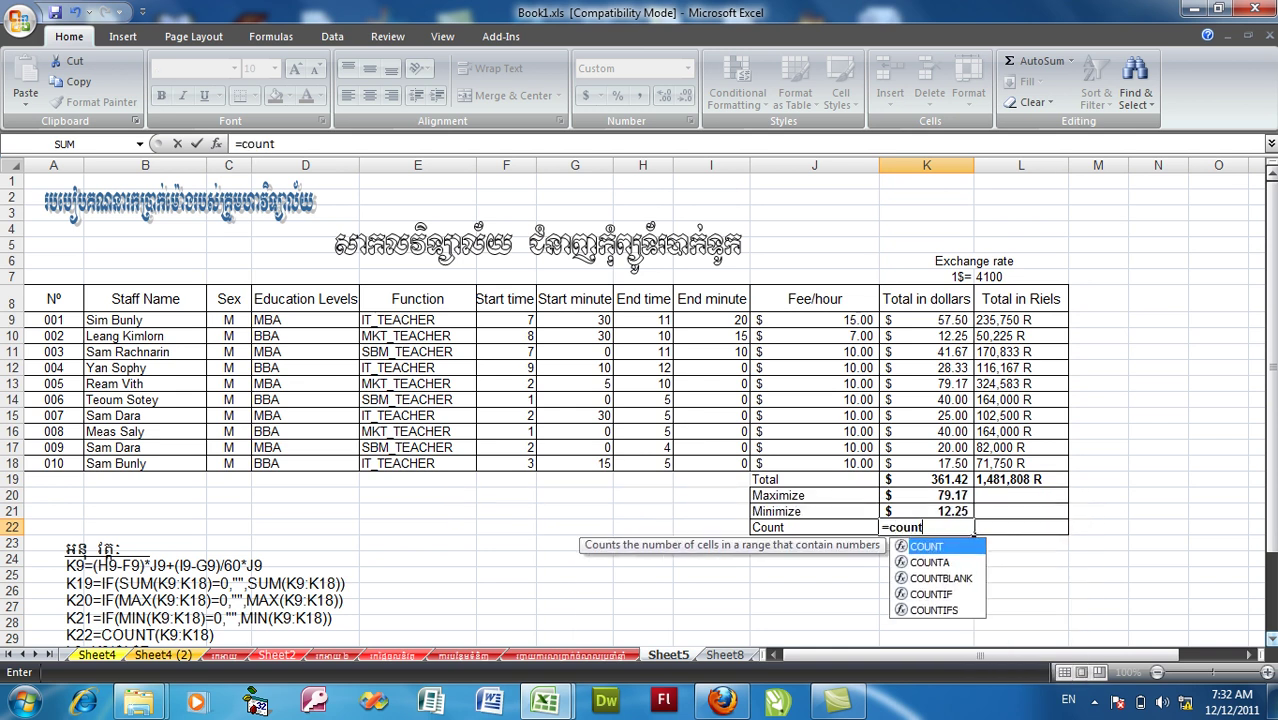
pyautogui.write('(')
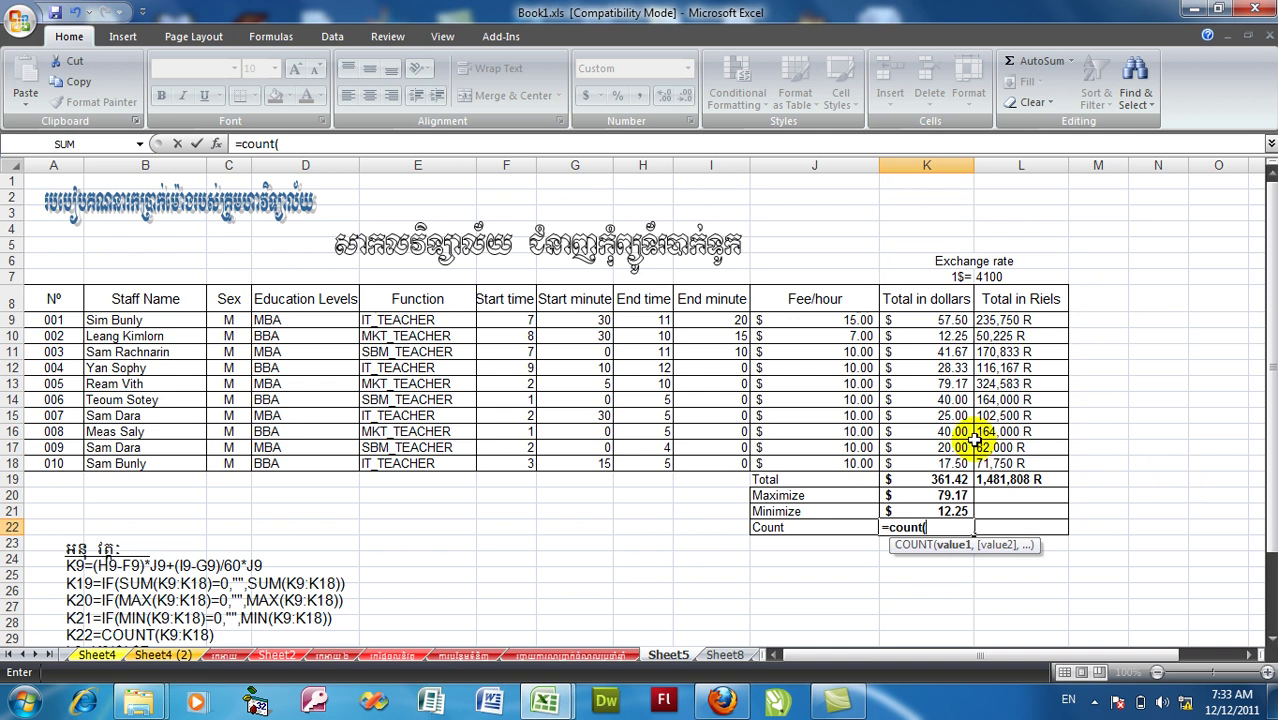
pyautogui.moveTo(921, 320); pyautogui.dragTo(910, 480)
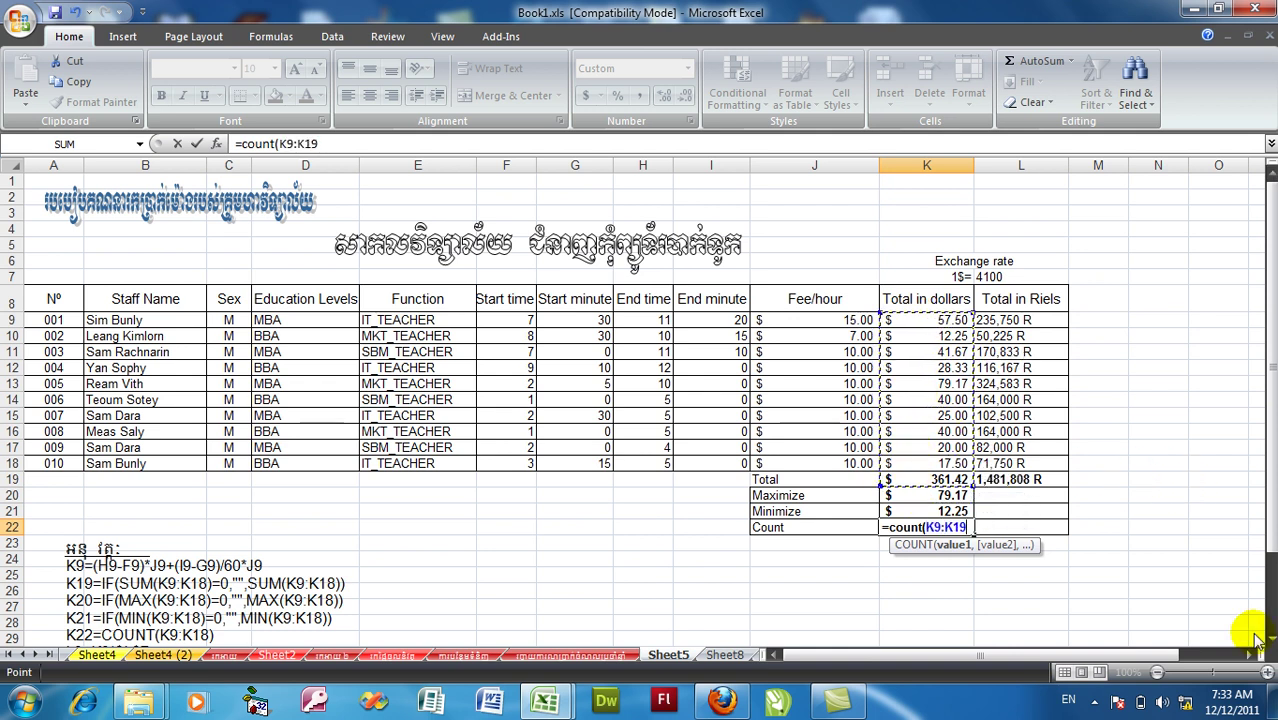
pyautogui.click(1273, 702)
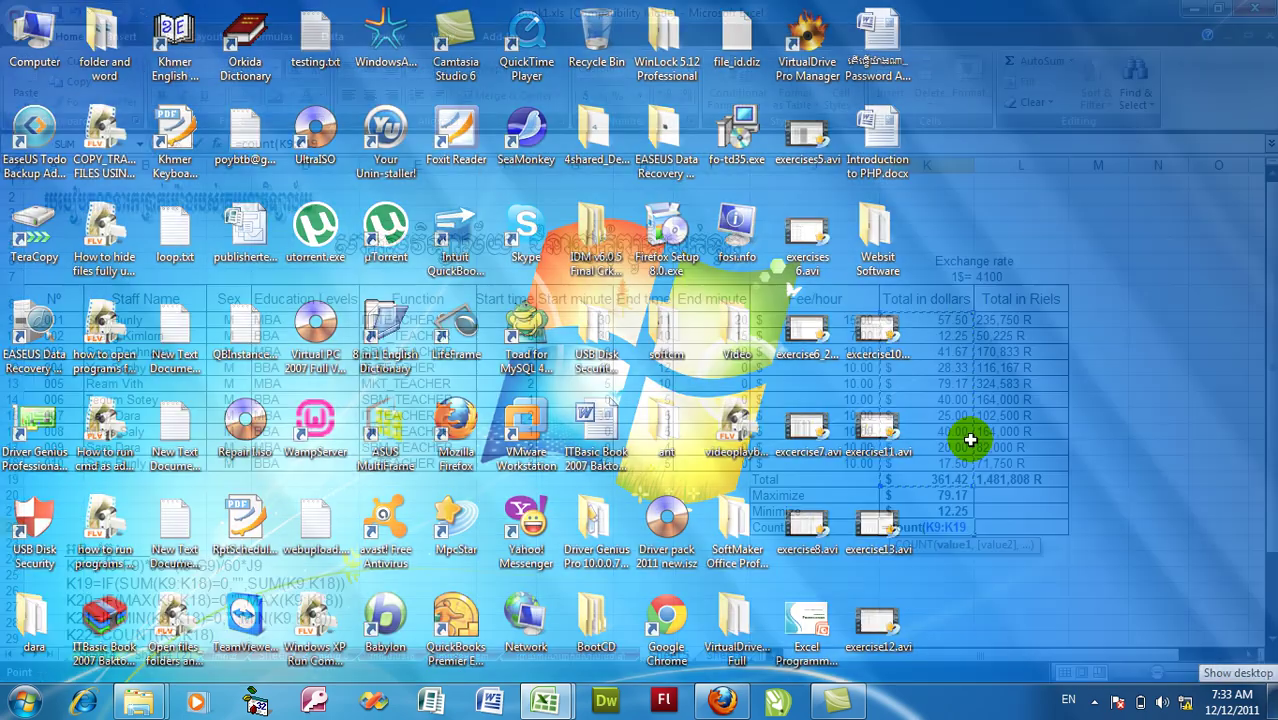
pyautogui.write(')')
pyautogui.press('Return')
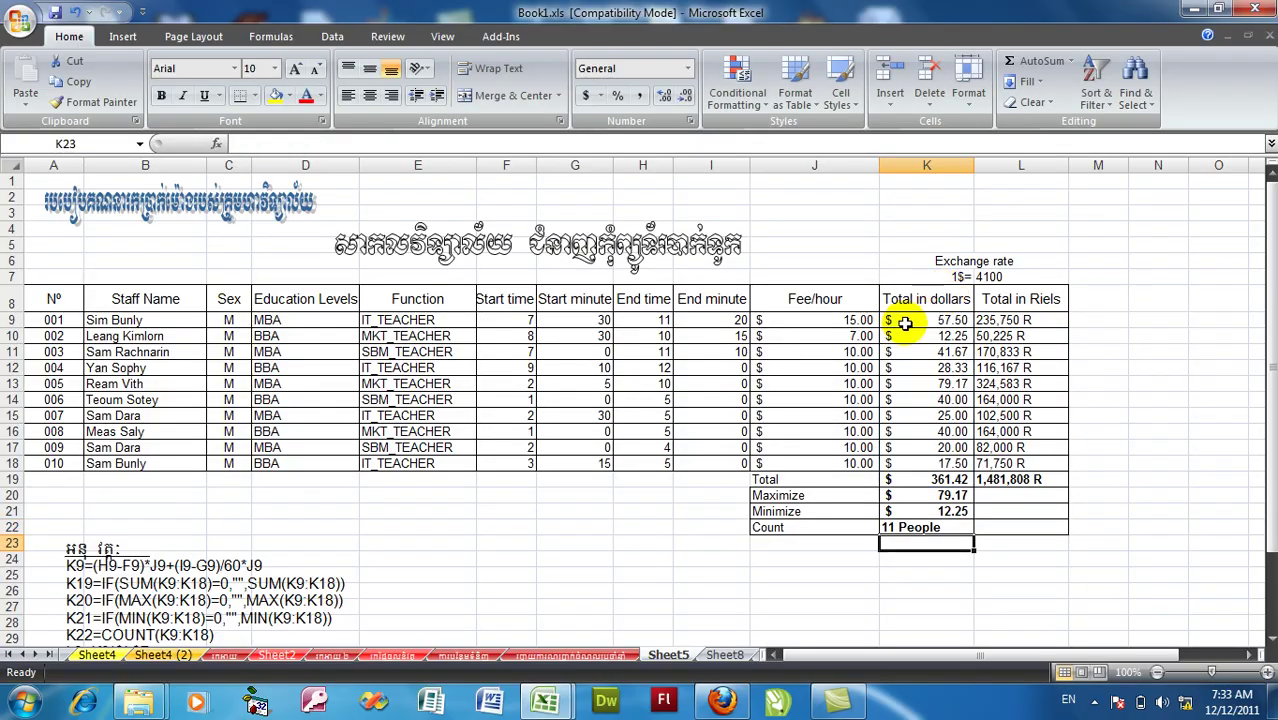
pyautogui.click(991, 500)
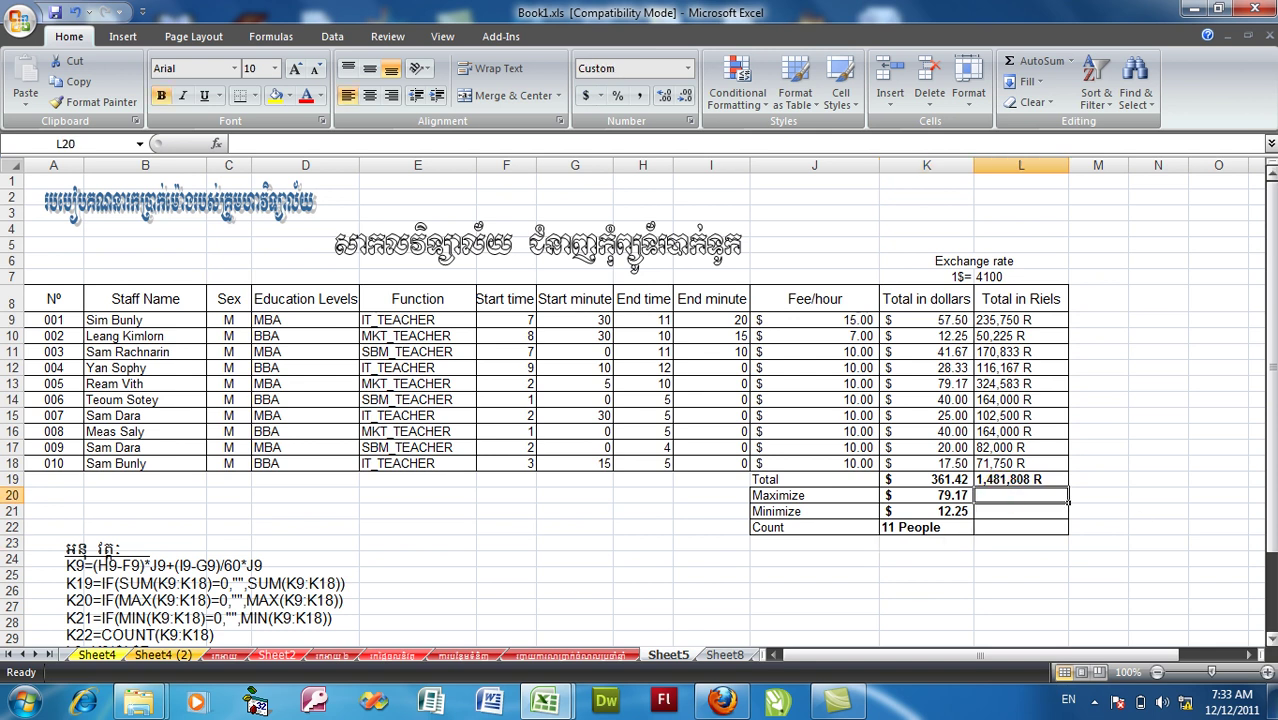
# Enter an IF/MAX formula over L9:L18 in L20, giving 324,583 R
pyautogui.write('=')
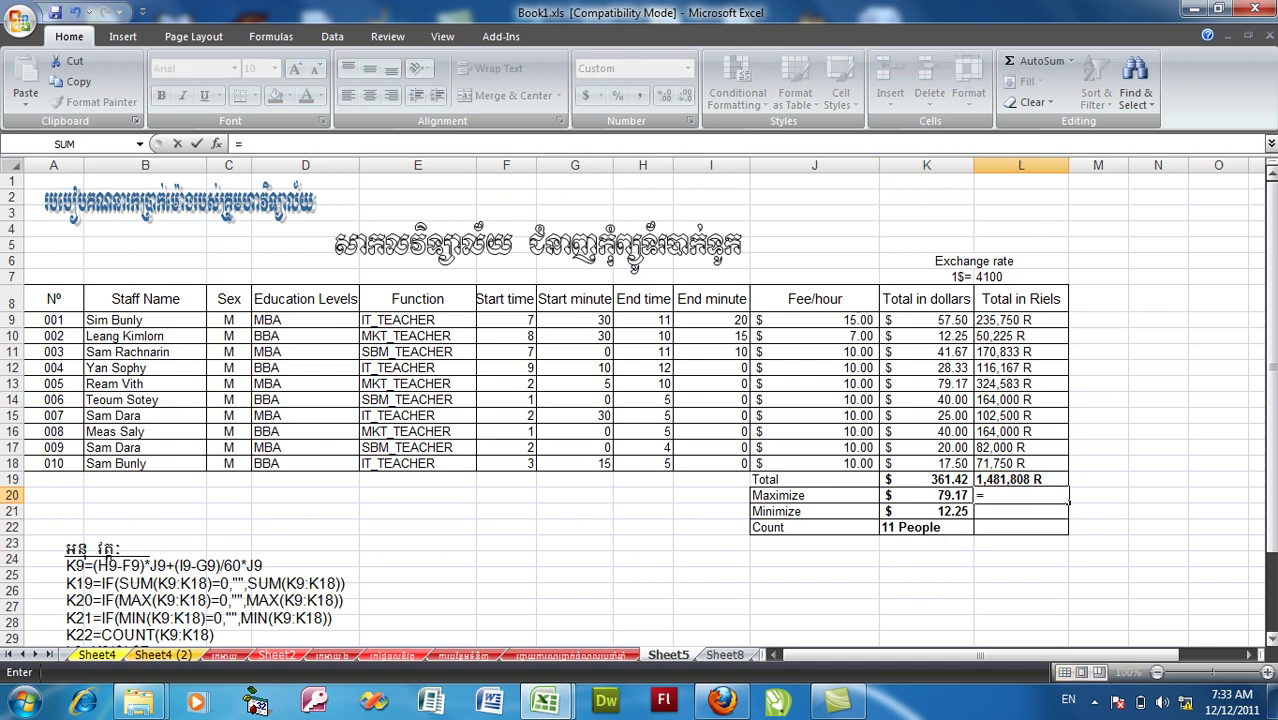
pyautogui.write('if')
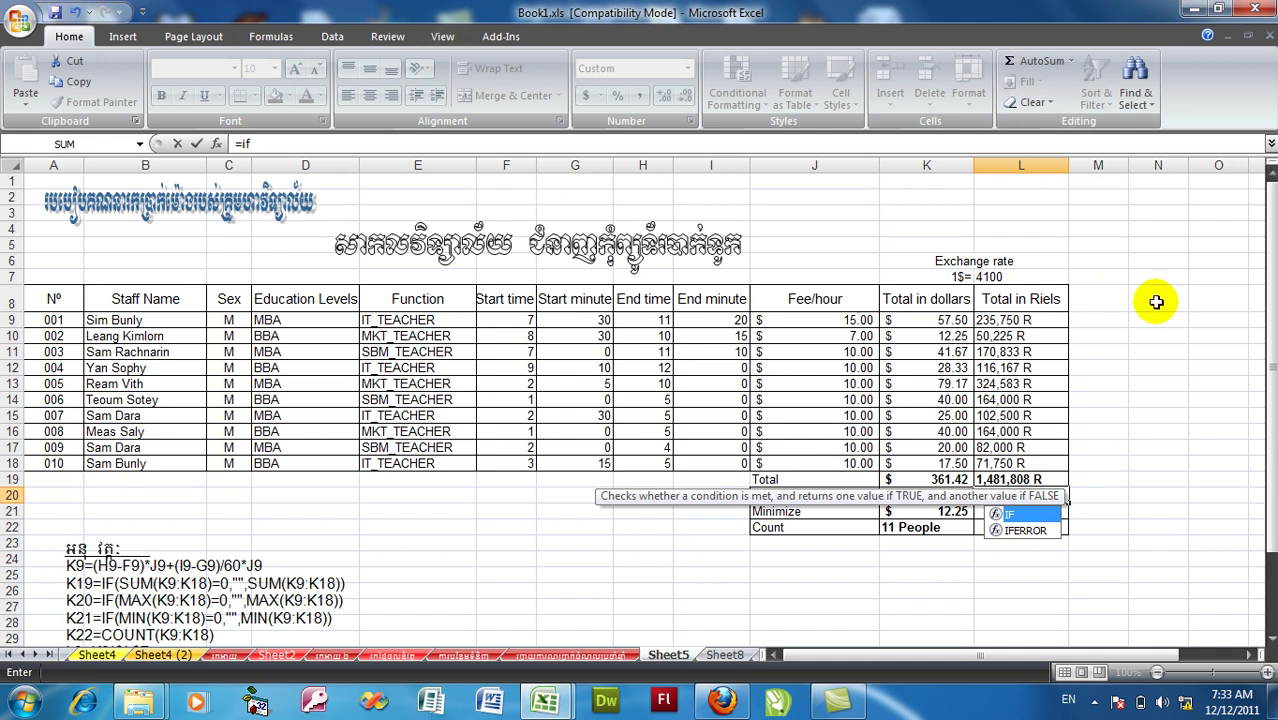
pyautogui.write('(')
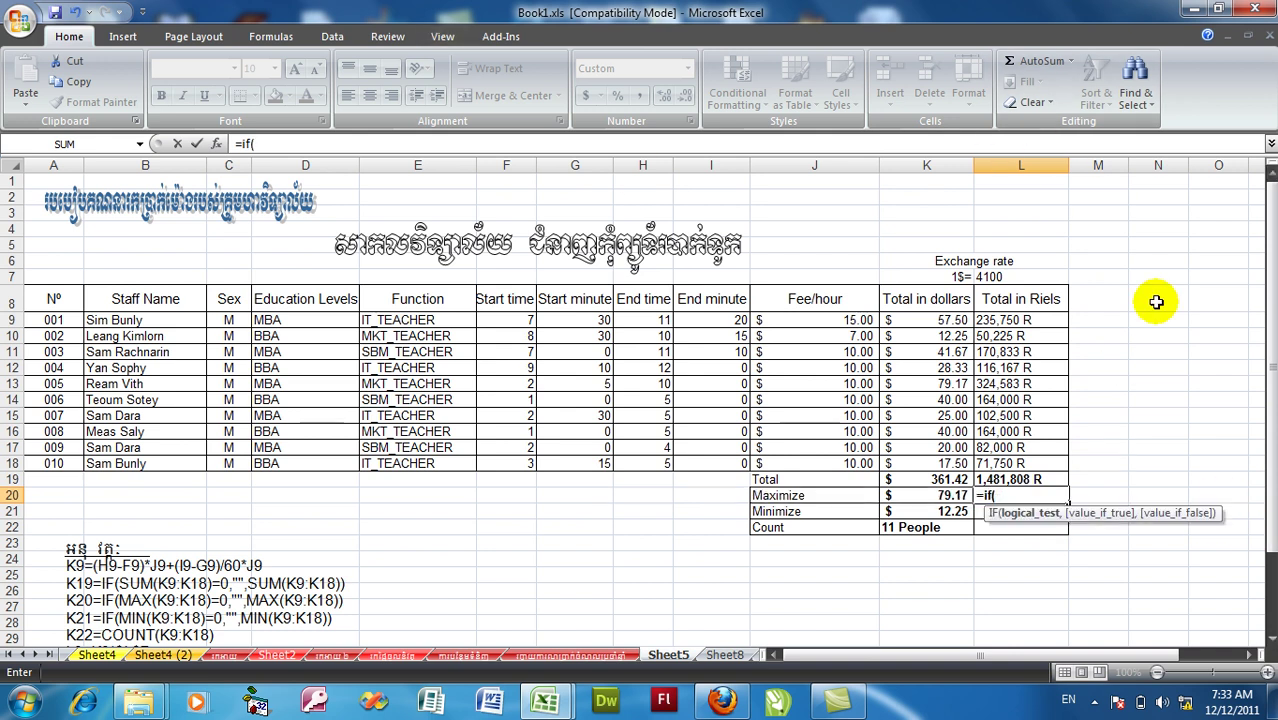
pyautogui.write('ma')
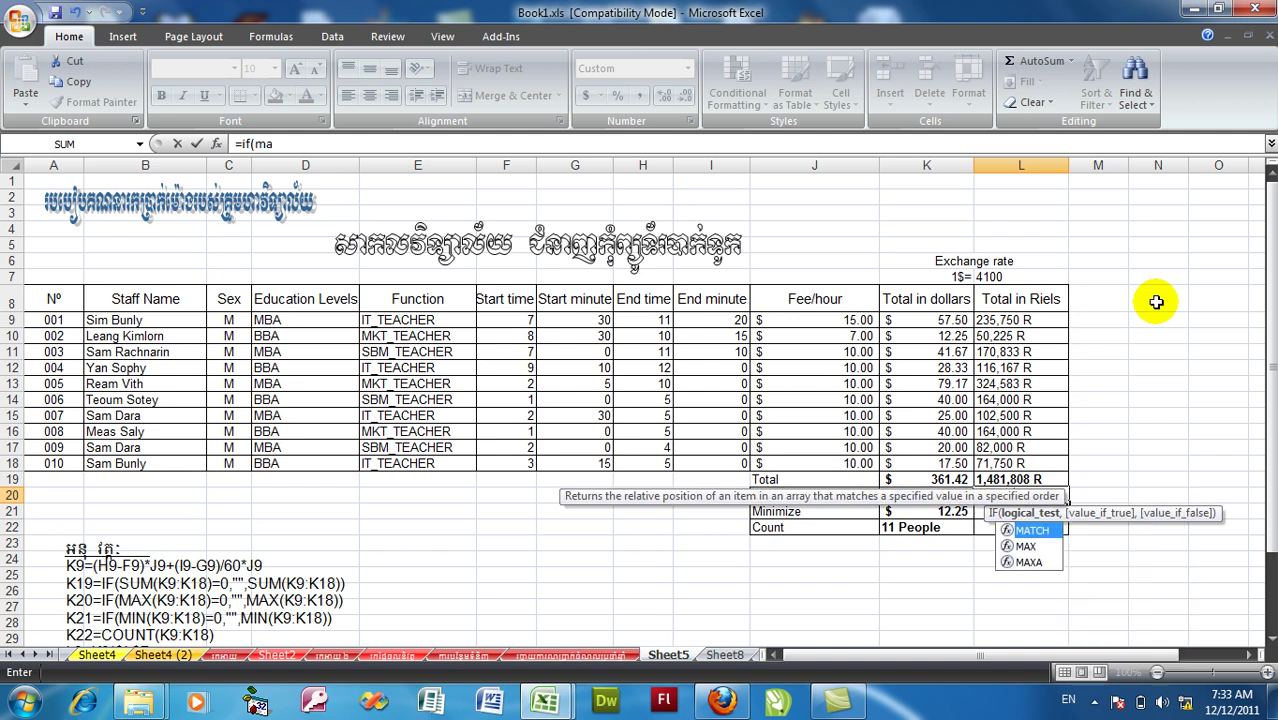
pyautogui.write('x')
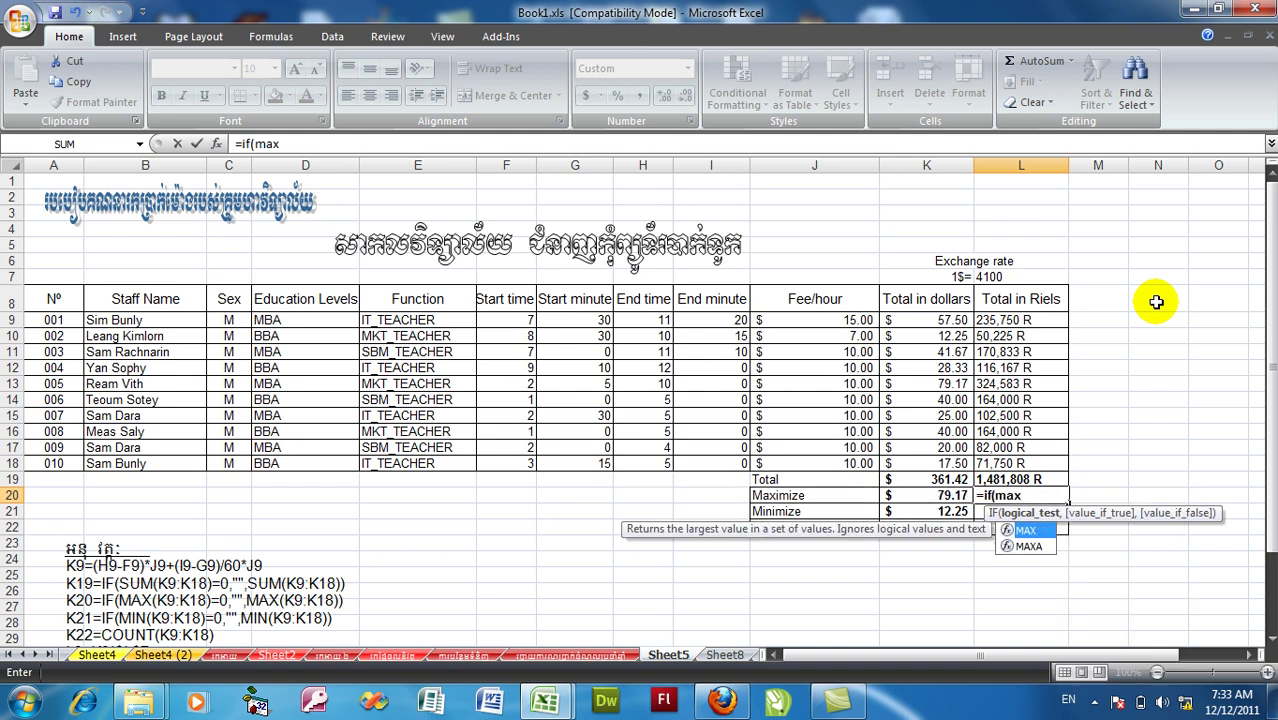
pyautogui.write('(')
pyautogui.moveTo(995, 320); pyautogui.dragTo(1000, 470)
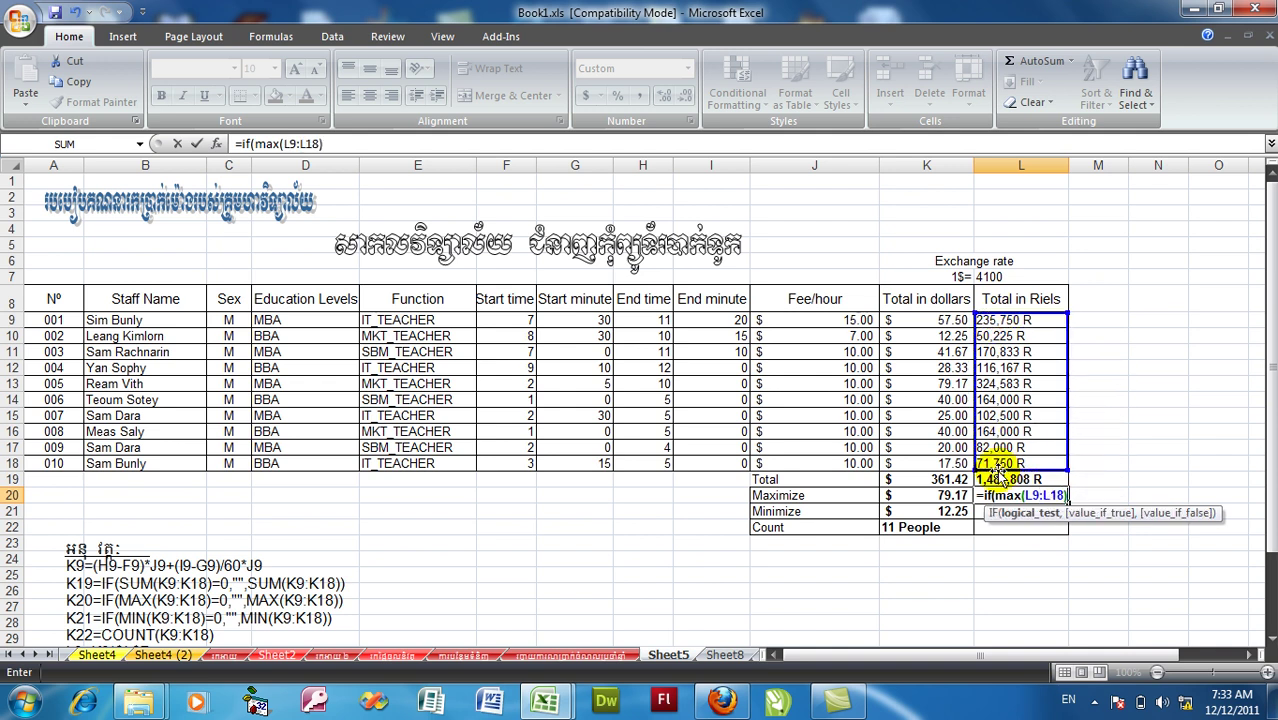
pyautogui.write('=0')
pyautogui.write(',""')
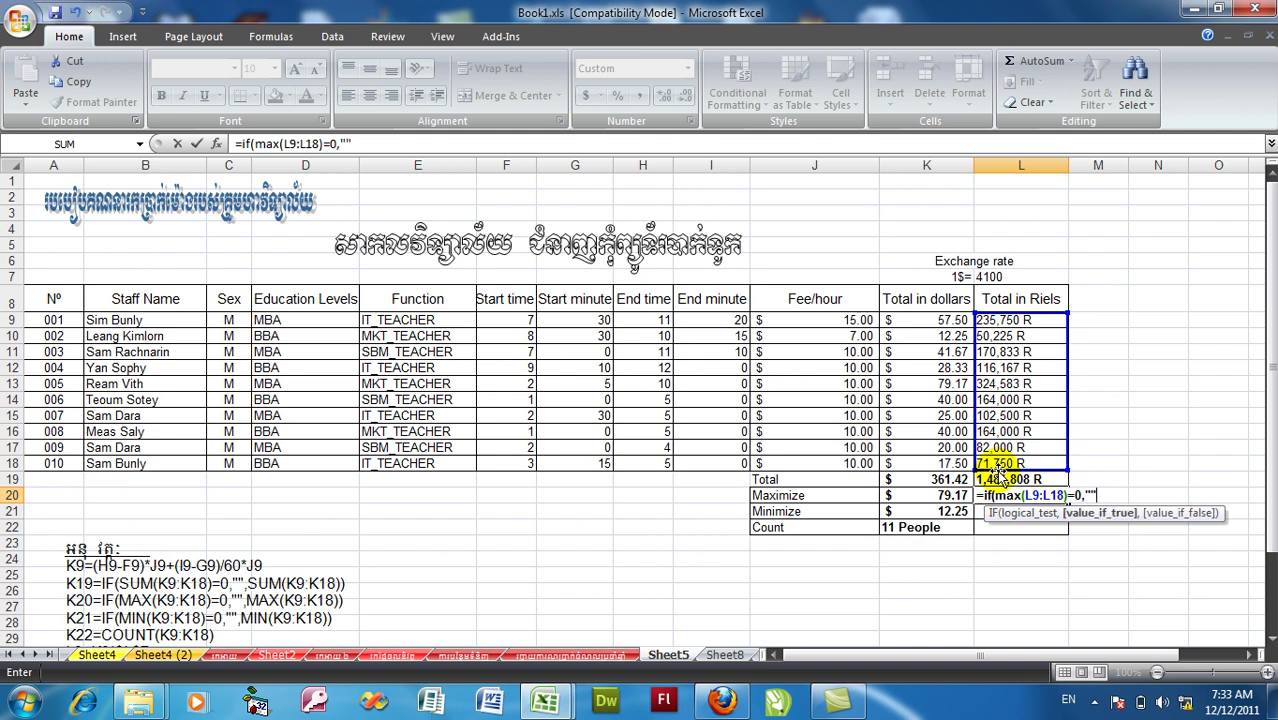
pyautogui.write(',')
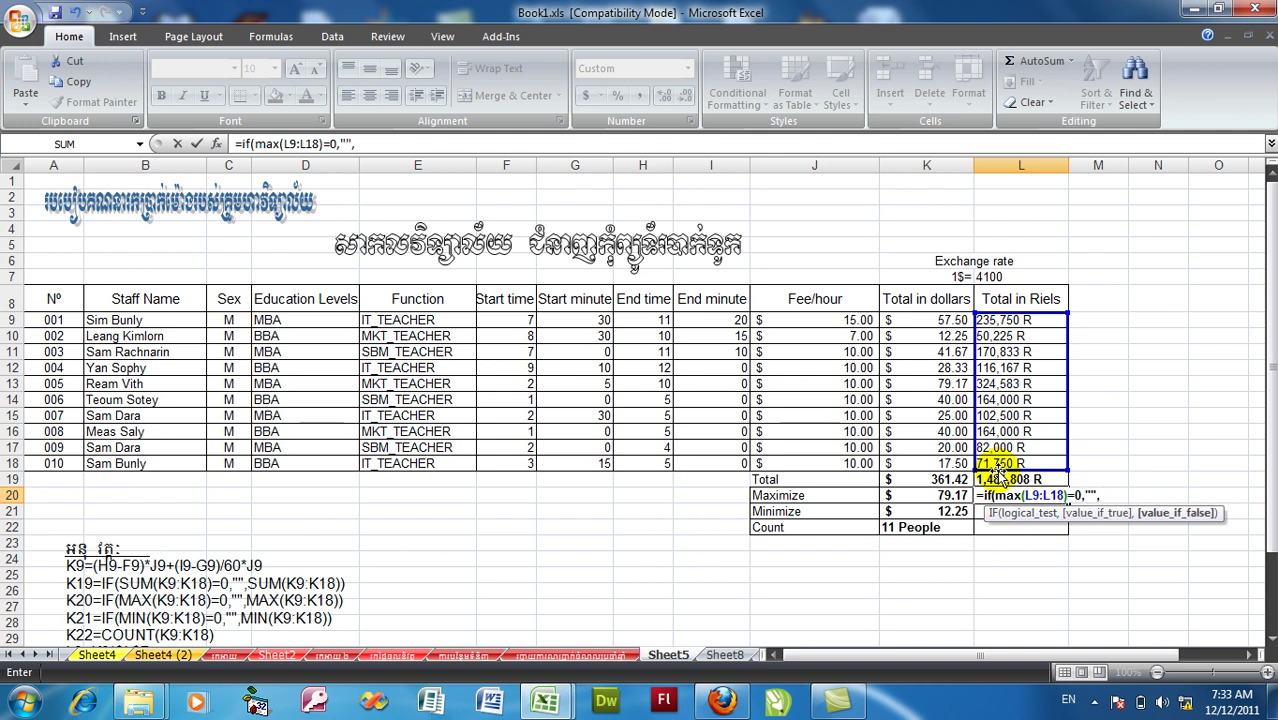
pyautogui.write('max(')
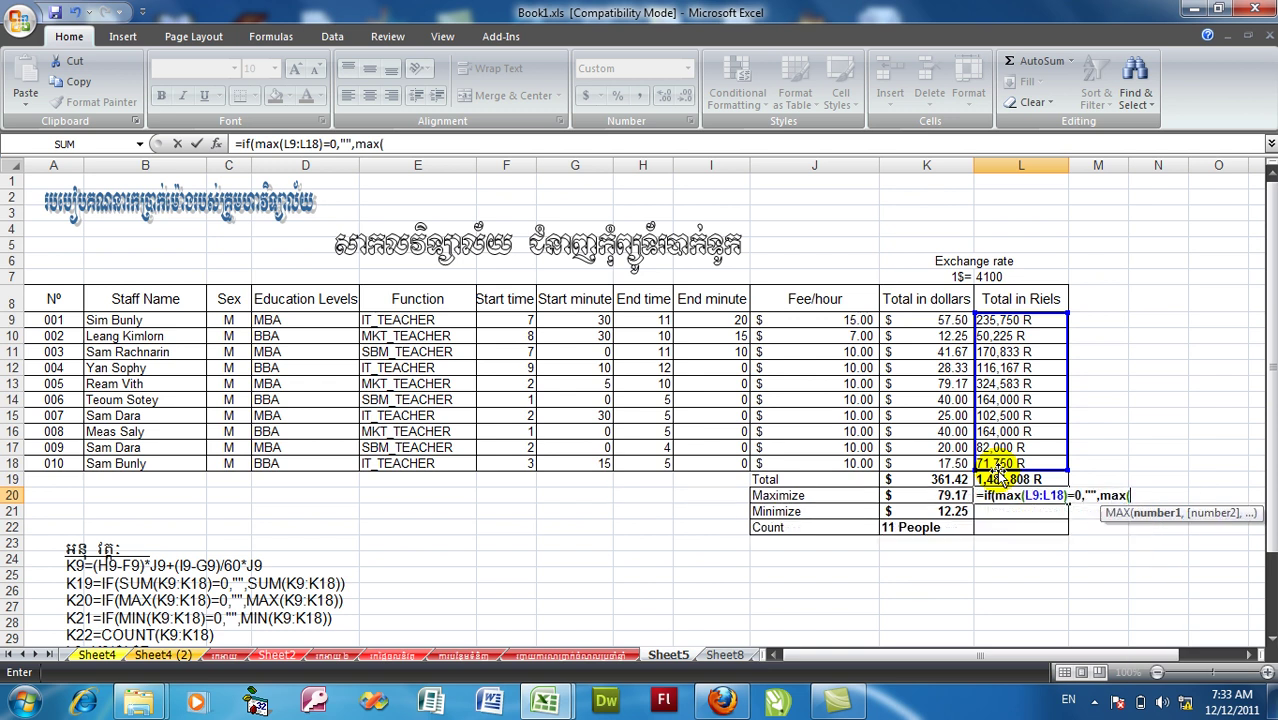
pyautogui.click(997, 319)
pyautogui.moveTo(997, 319); pyautogui.dragTo(1020, 466)
pyautogui.write(')')
pyautogui.press('Return')
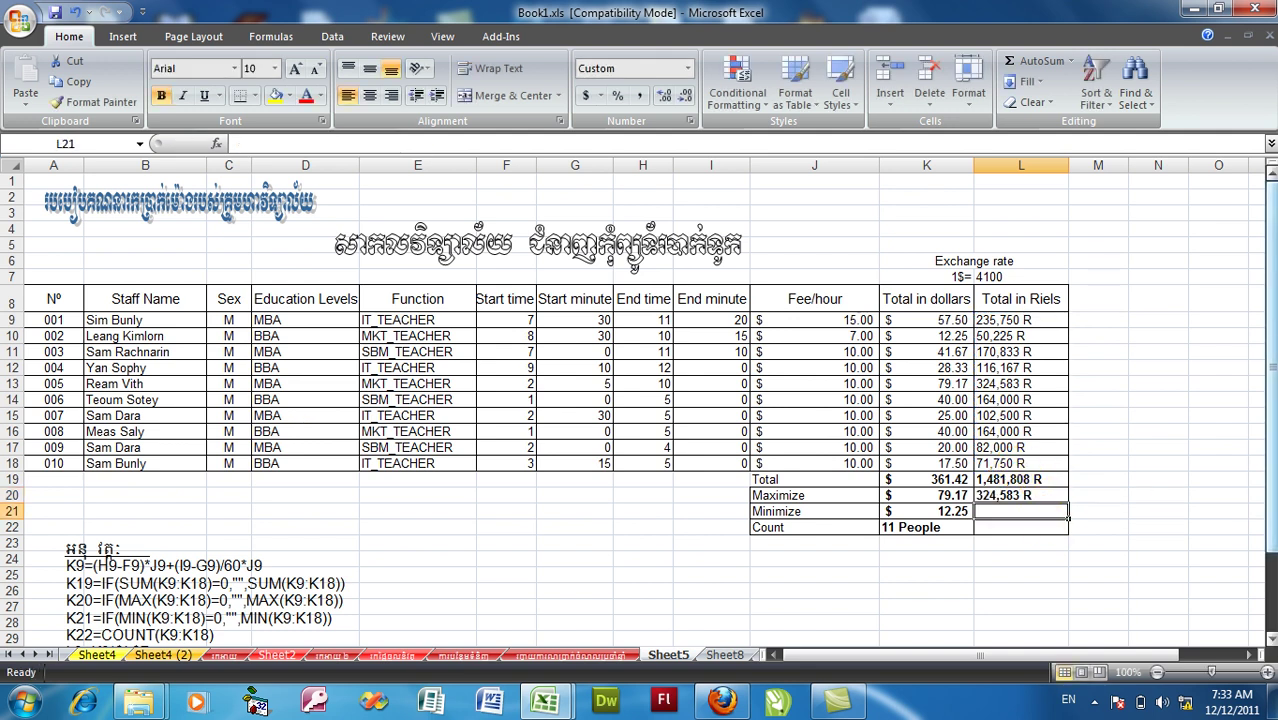
# Enter =IF(MIN(L9:L18)=0,"",MIN(L9:L18)) in L21, giving 50,225 R
pyautogui.write('=')
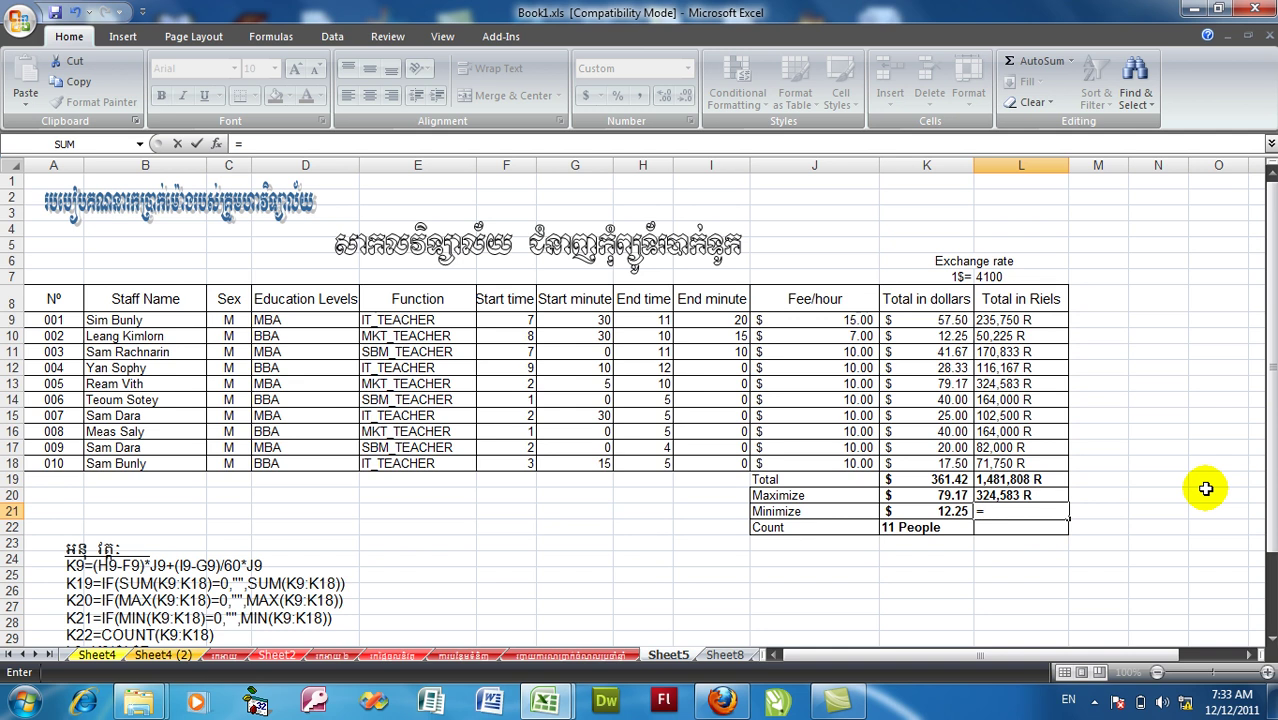
pyautogui.write('if(')
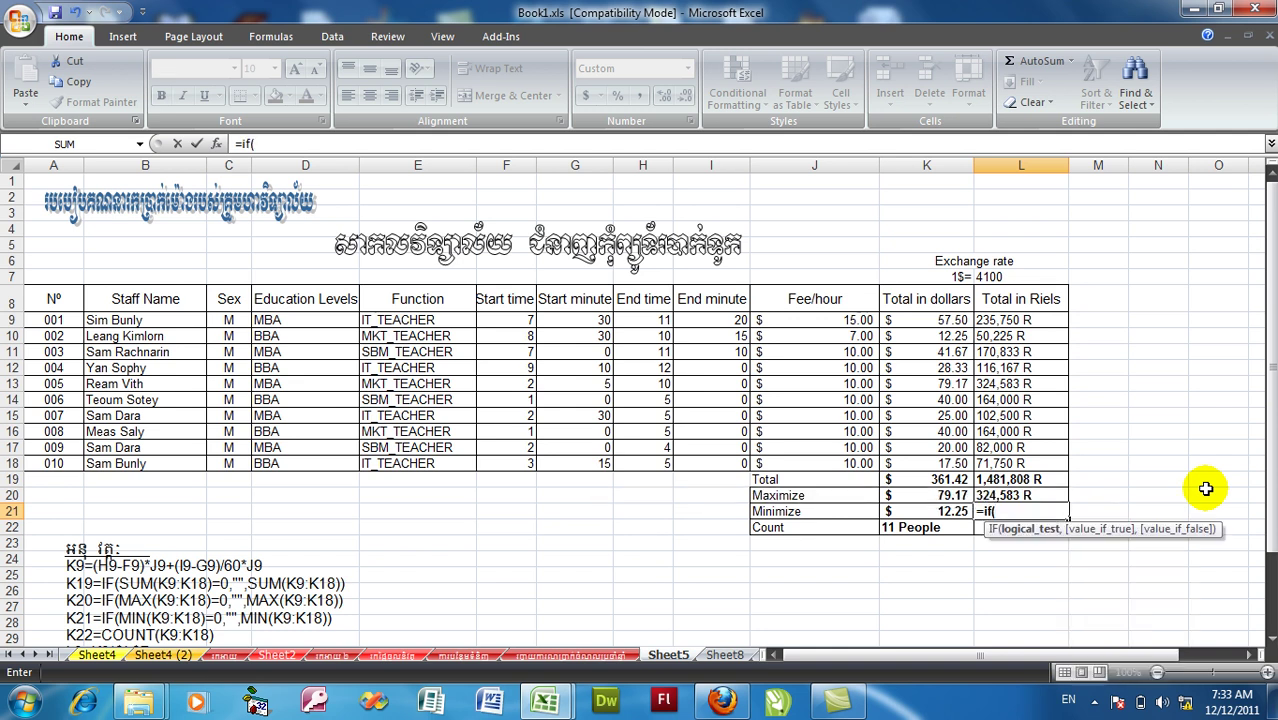
pyautogui.write('m')
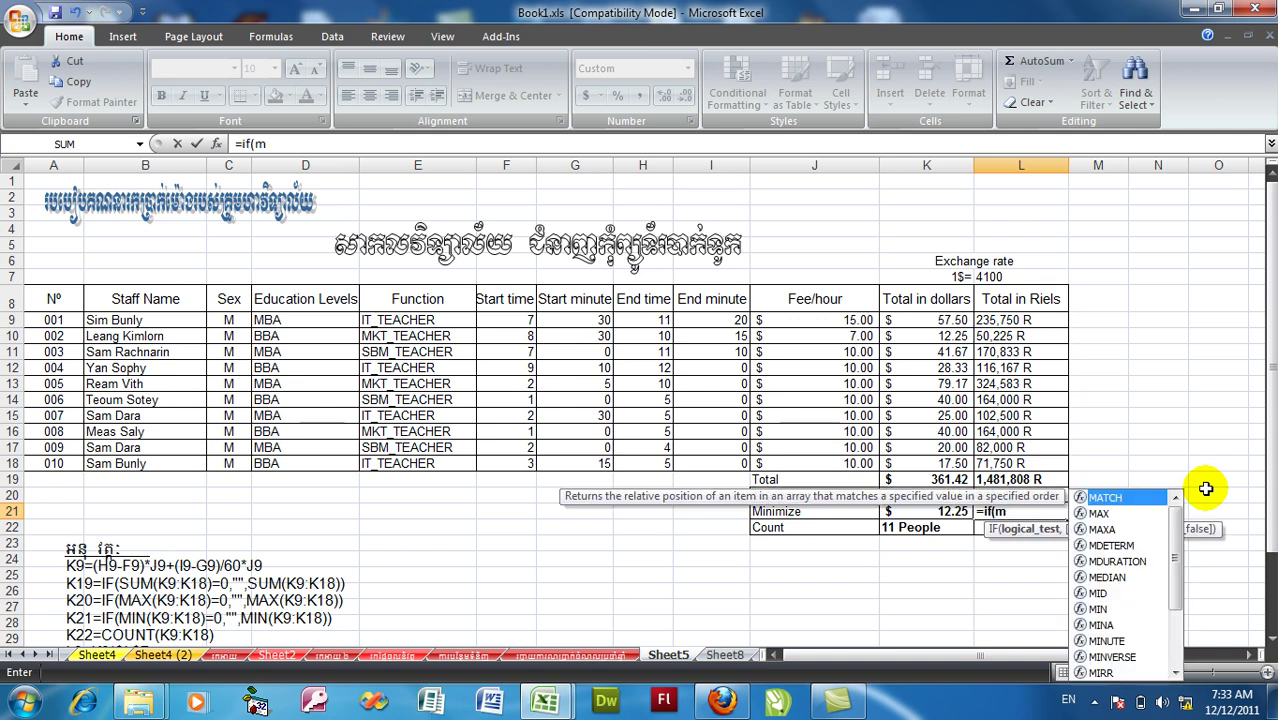
pyautogui.write('in')
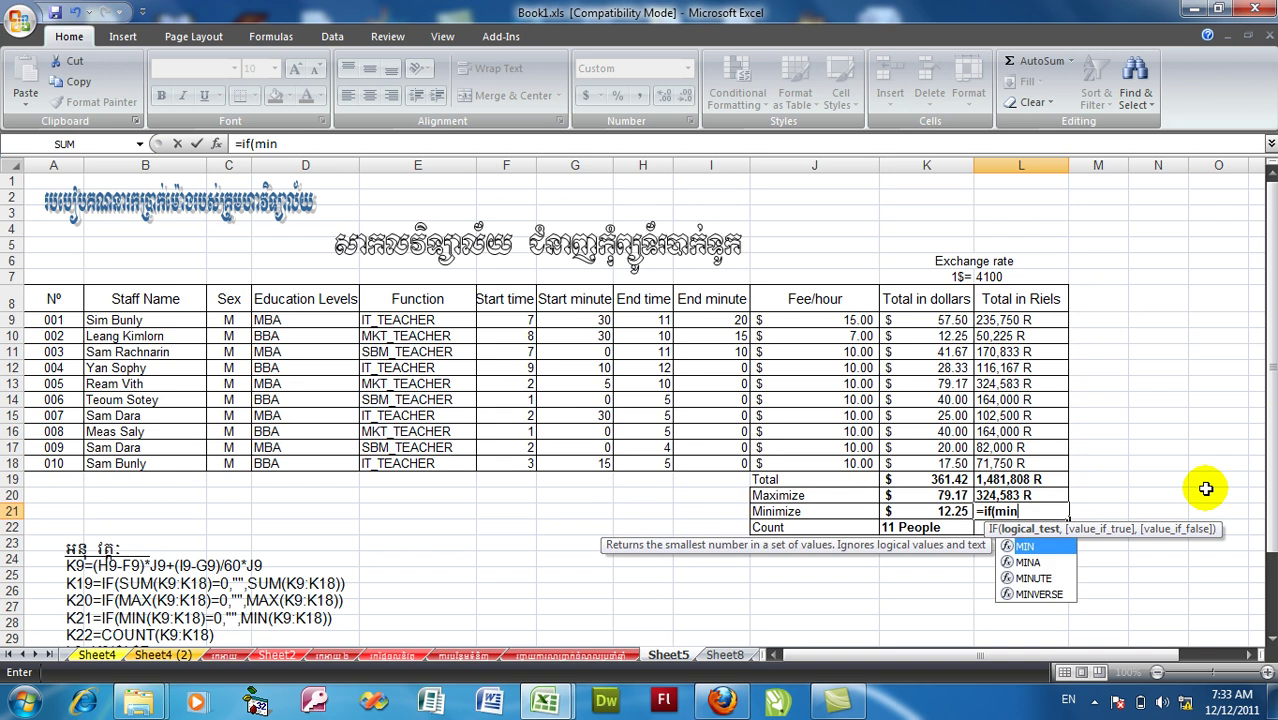
pyautogui.write('(')
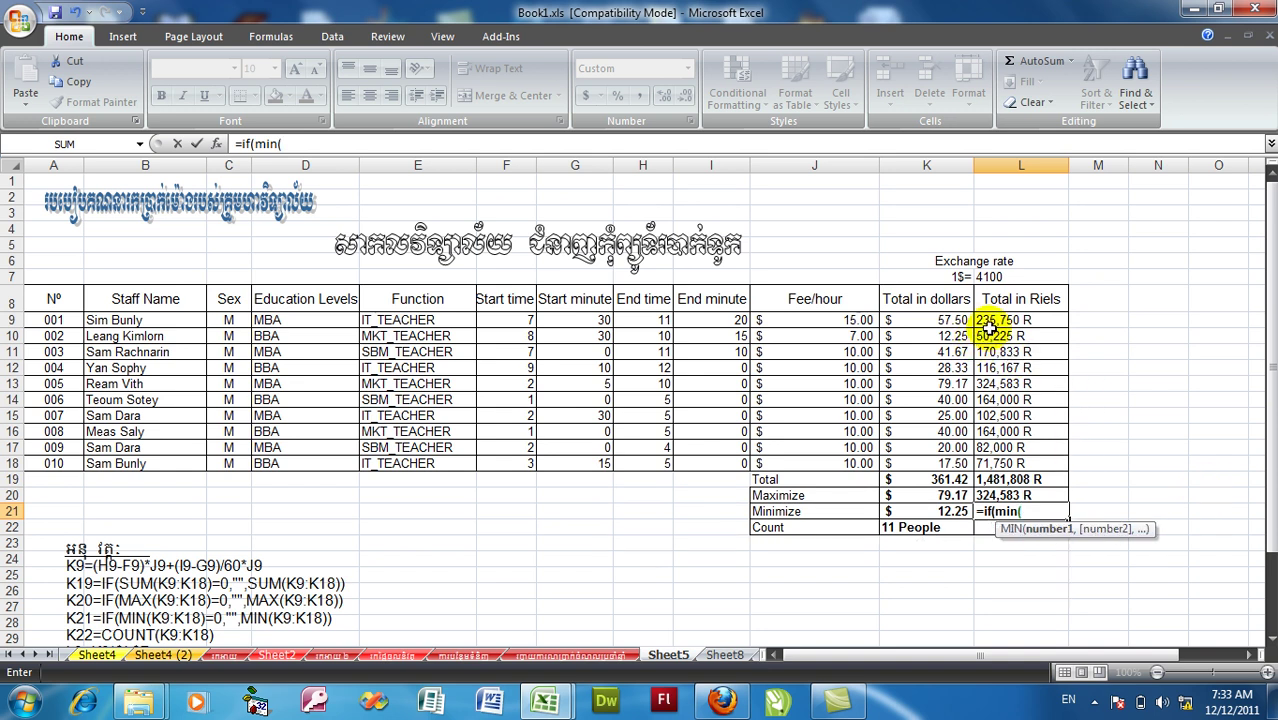
pyautogui.click(987, 321)
pyautogui.moveTo(987, 321); pyautogui.dragTo(1001, 452)
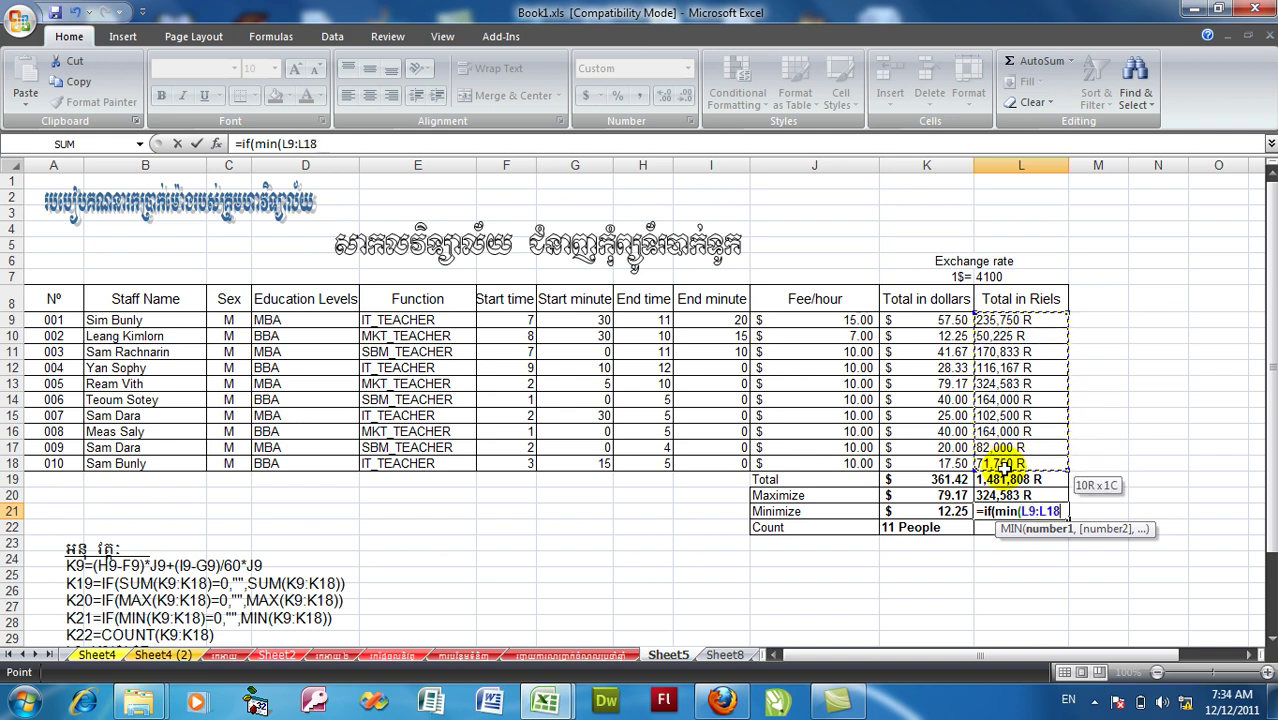
pyautogui.write(')=0,"",min(')
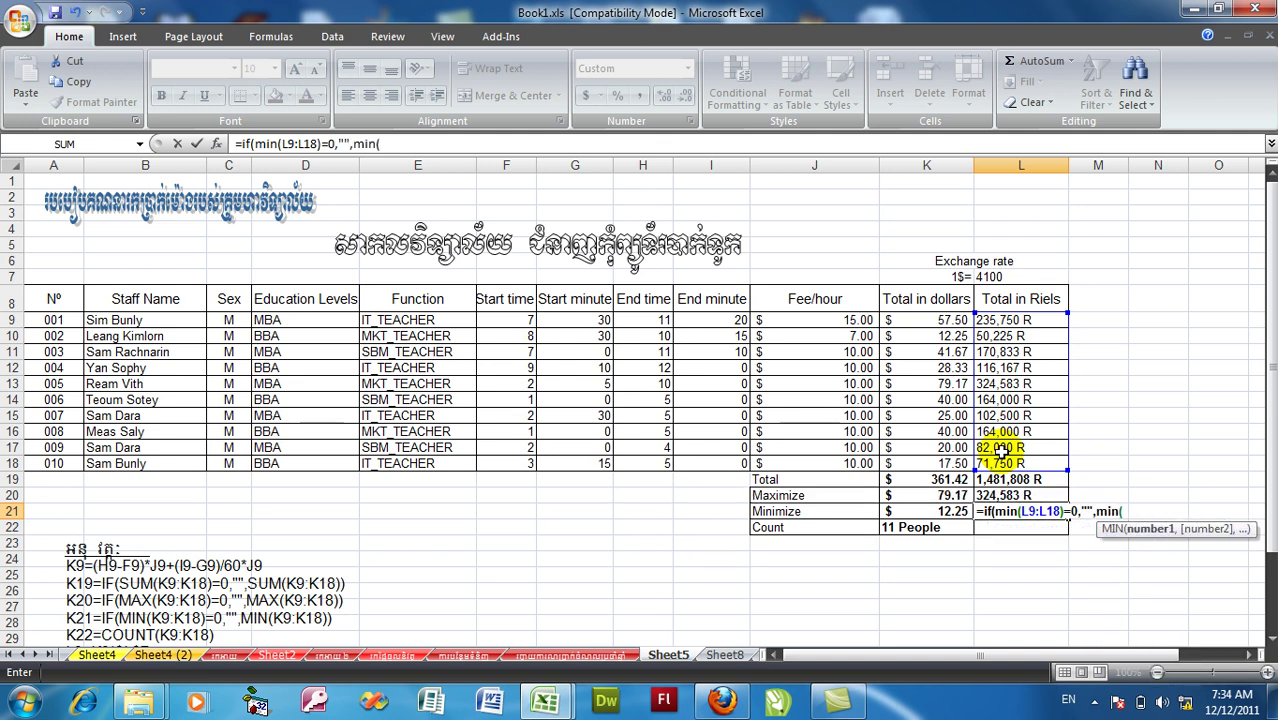
pyautogui.click(1006, 318)
pyautogui.moveTo(1006, 318); pyautogui.dragTo(995, 463)
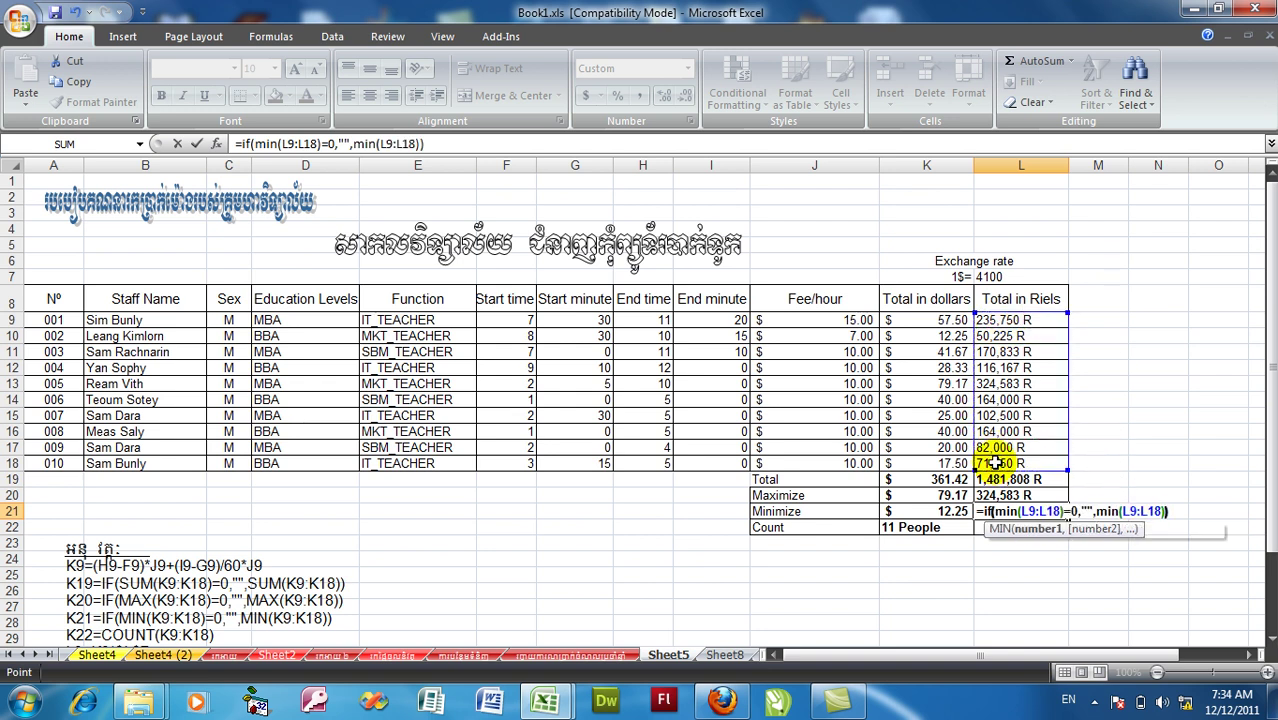
pyautogui.press('Return')
pyautogui.click(940, 512)
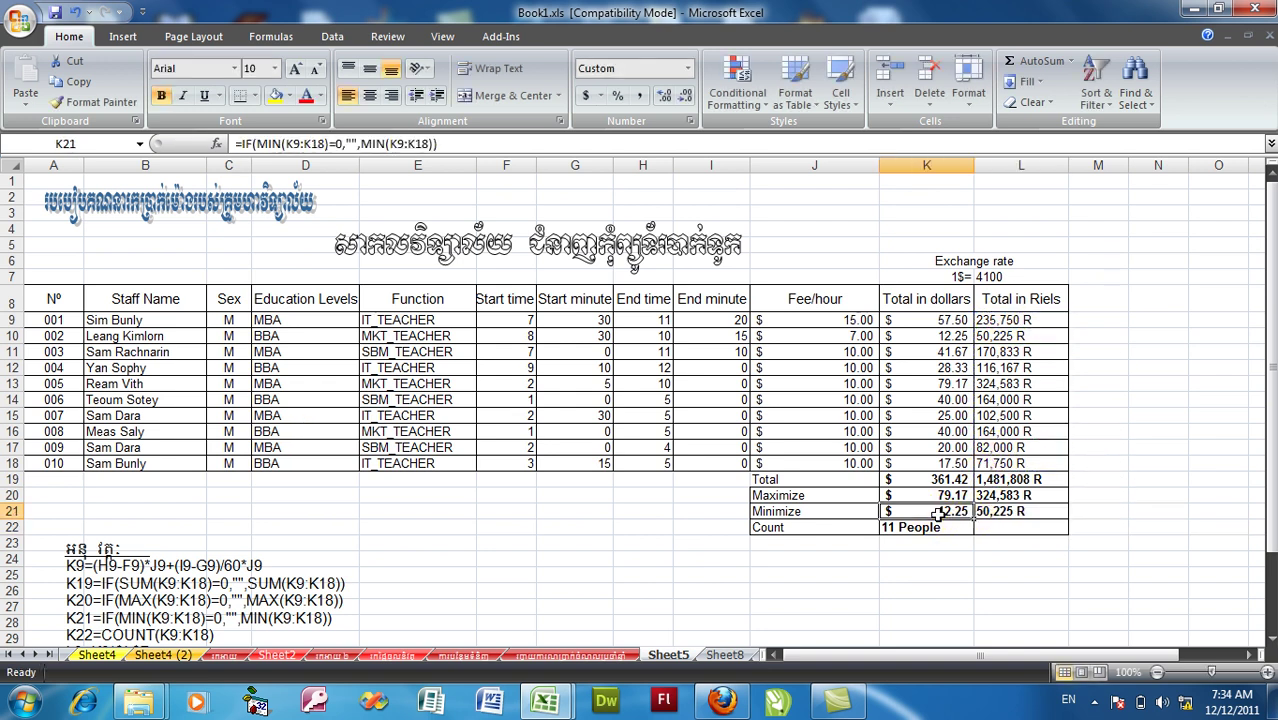